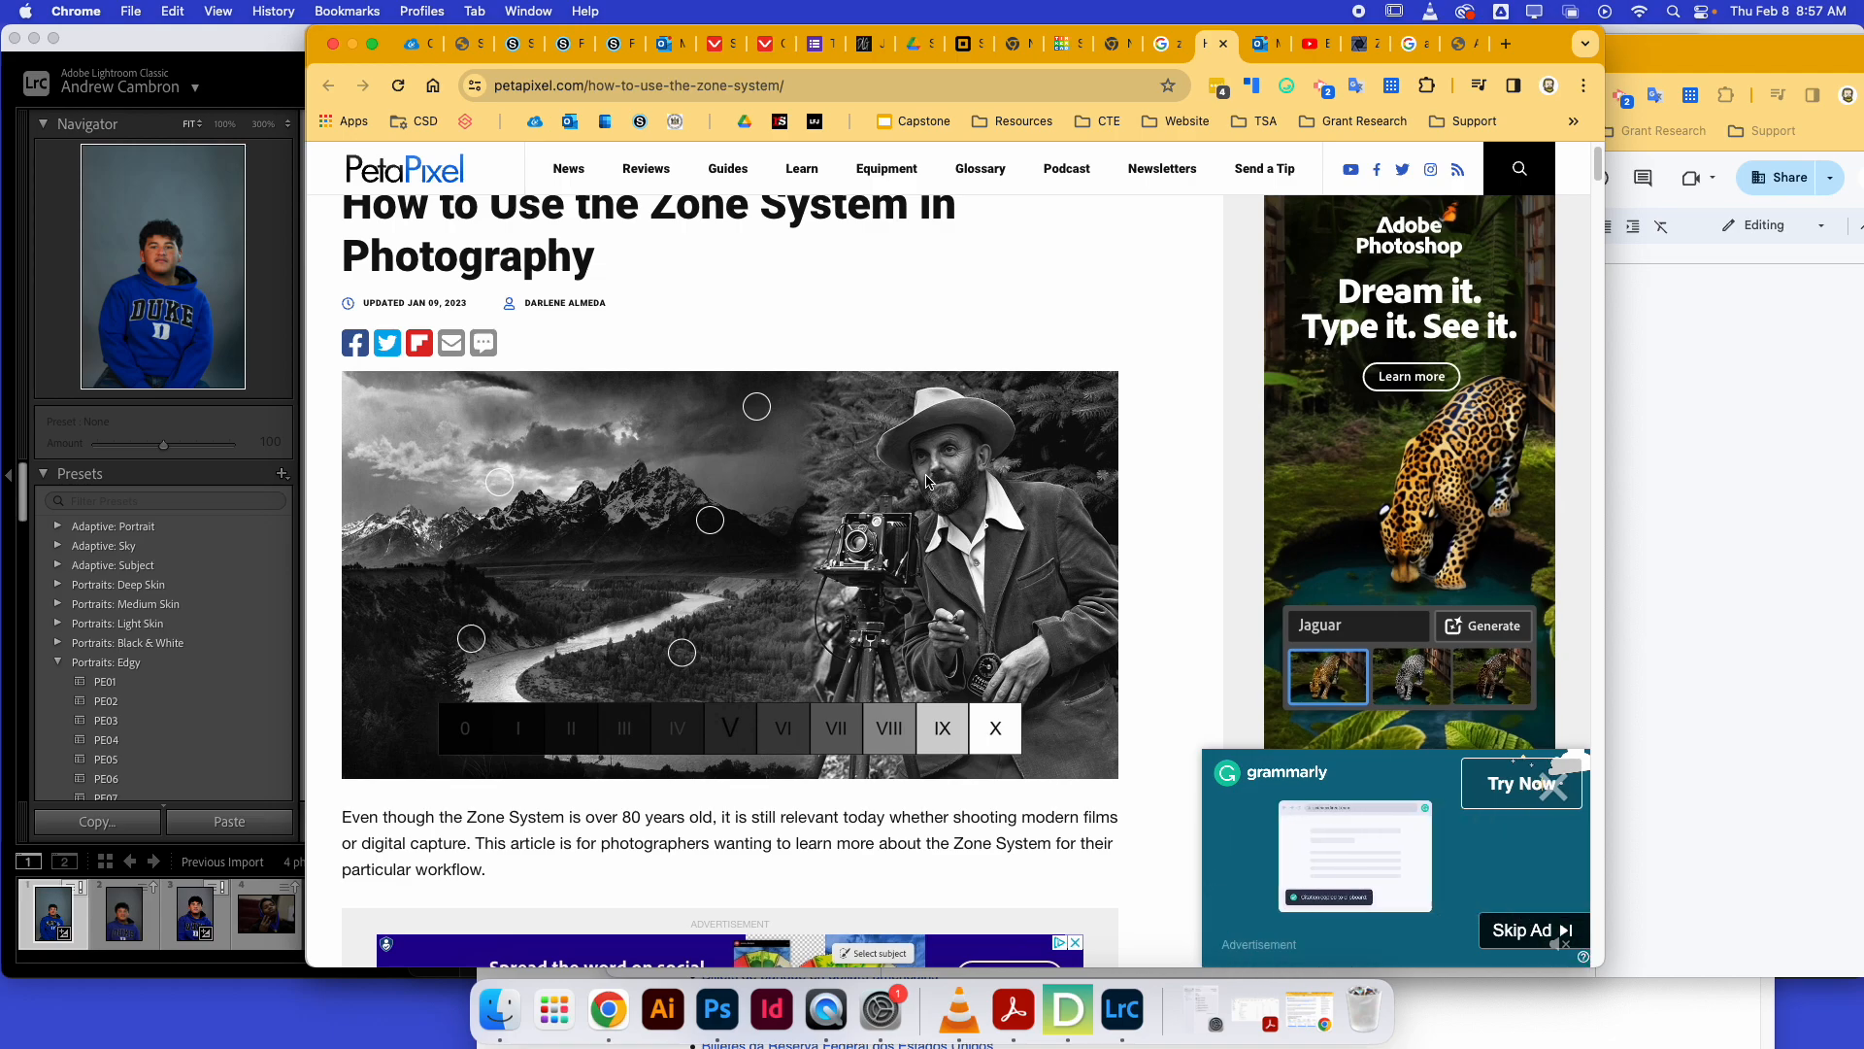
Open a new browser tab and search for "ansel adams".
key("super+t")
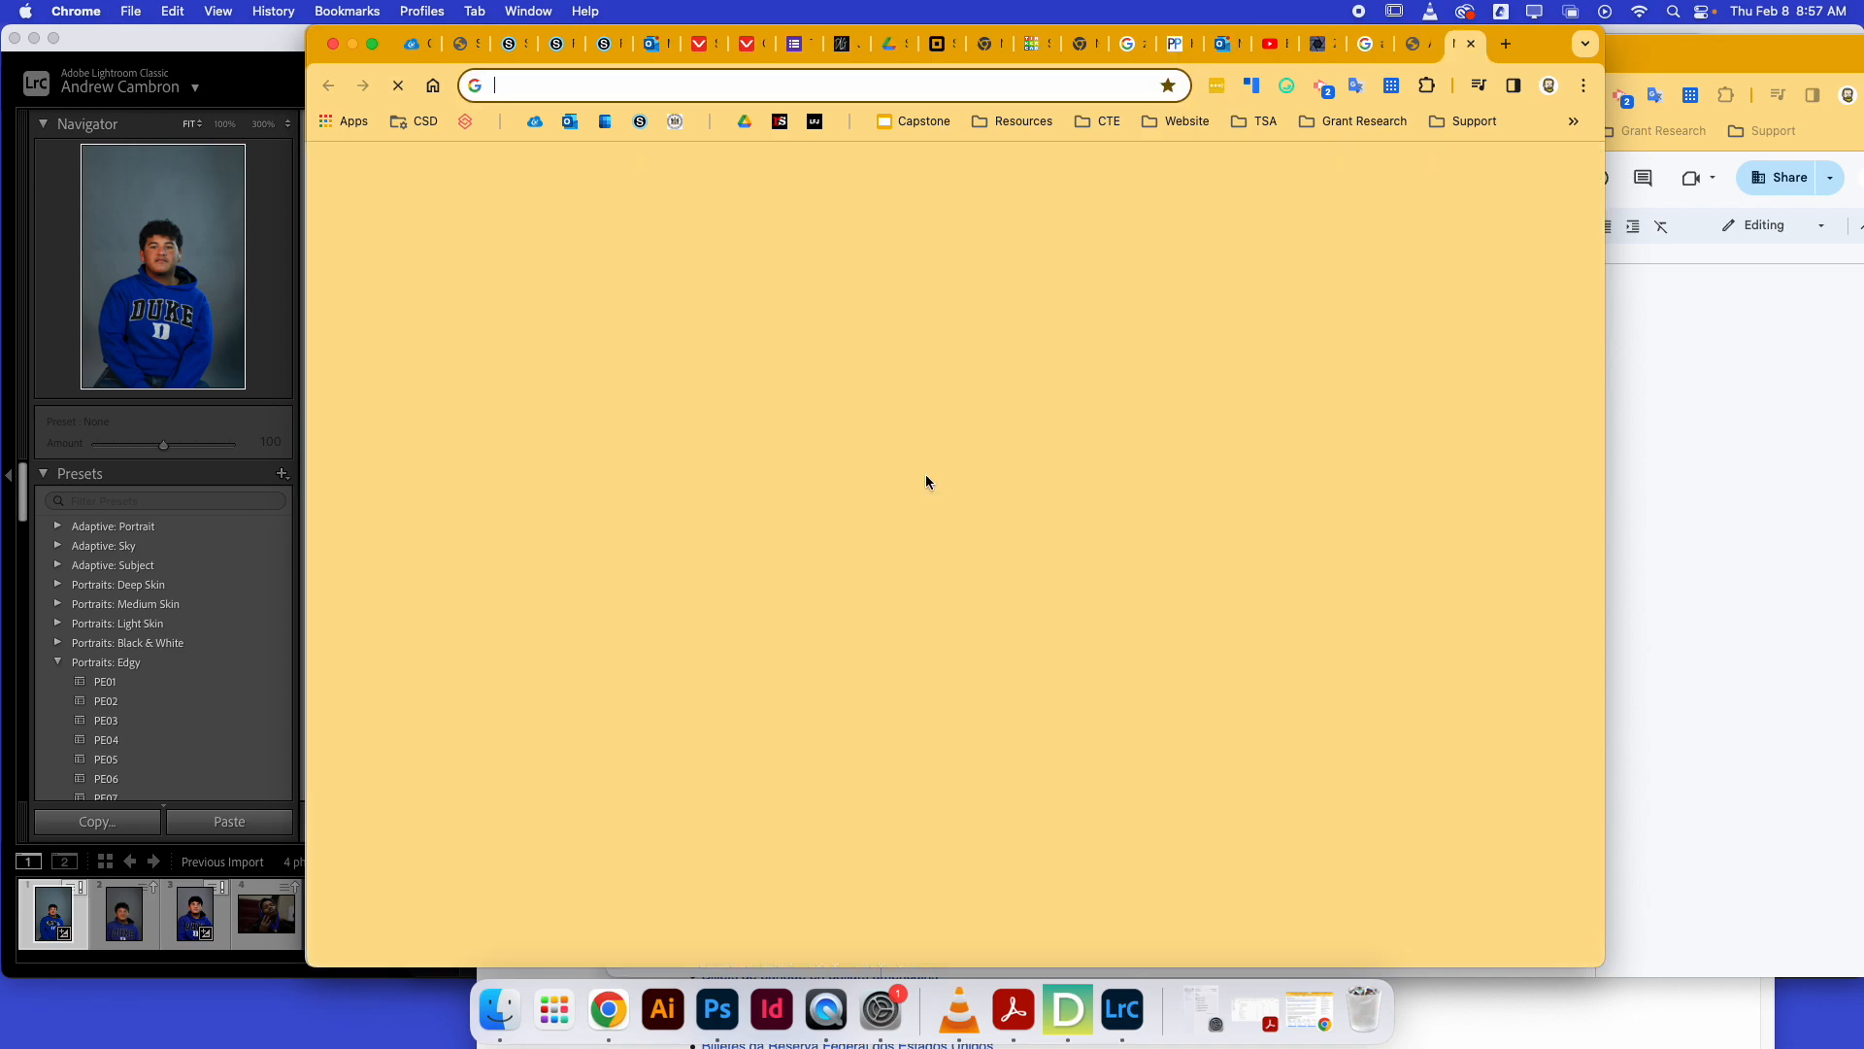
type("ansel adams")
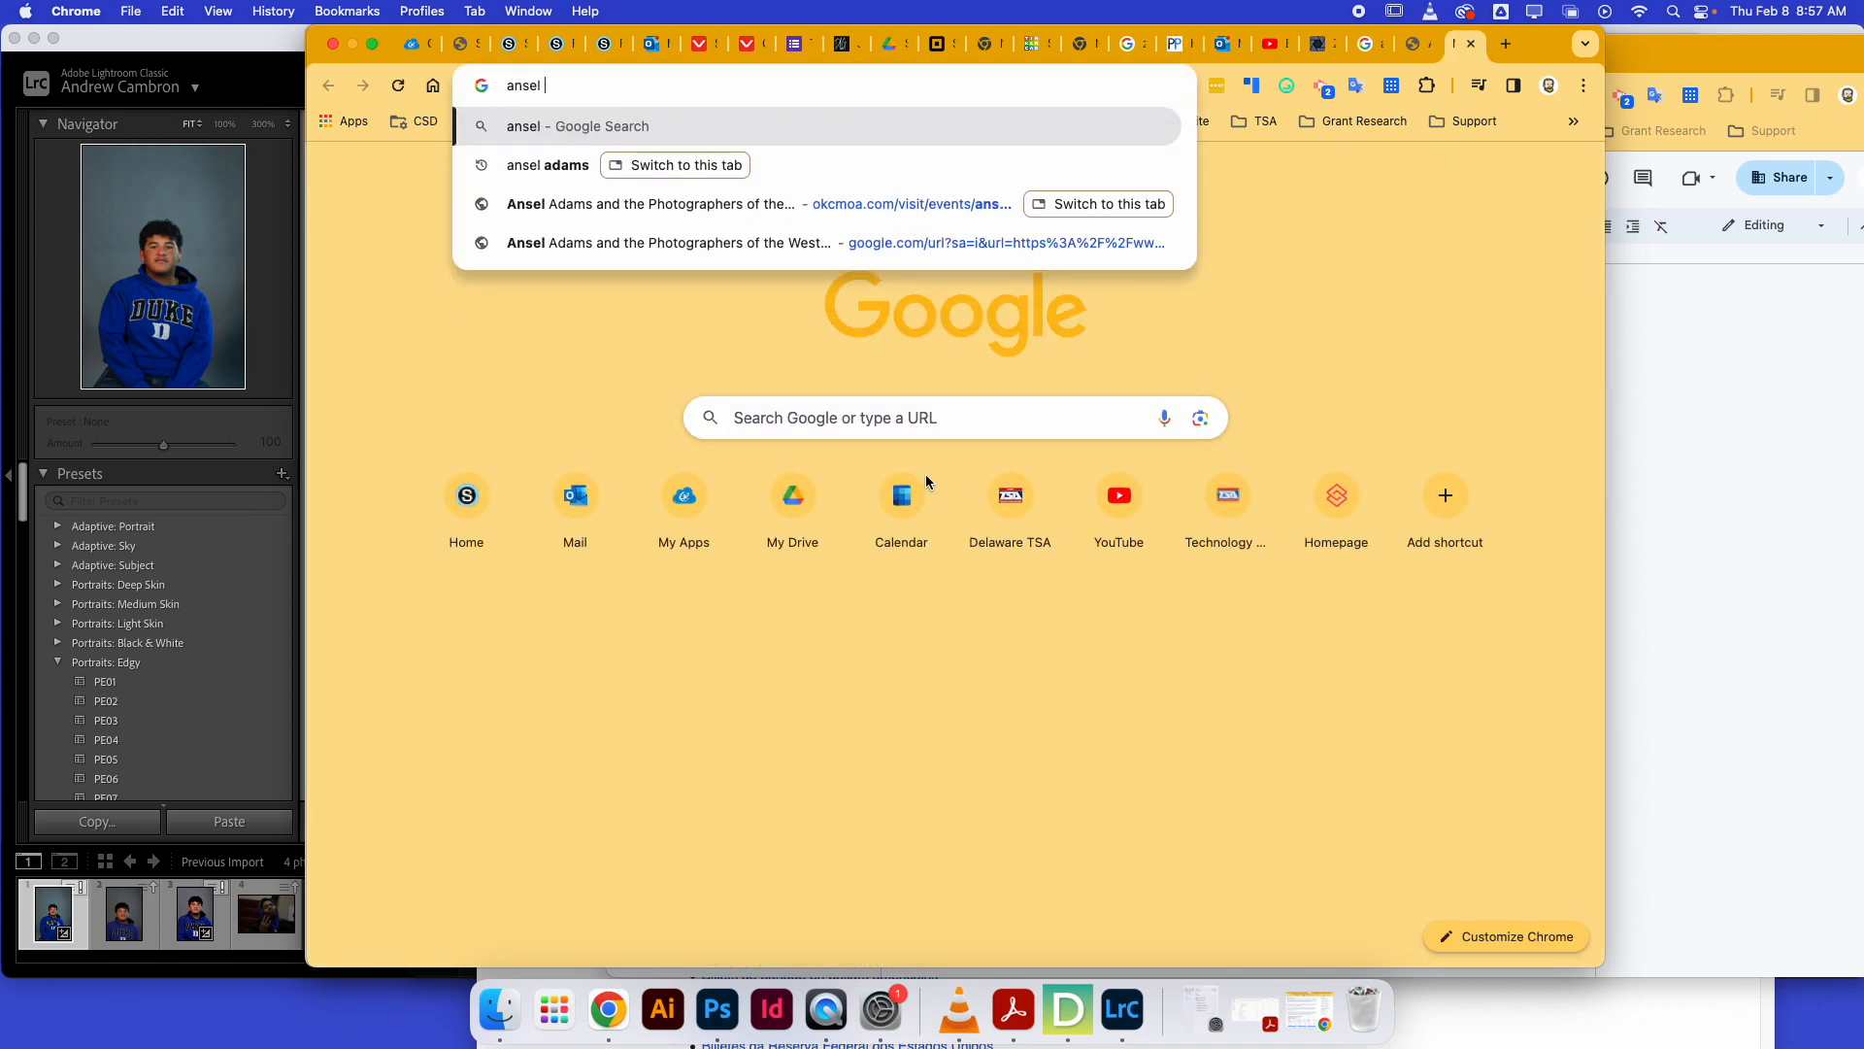
key("Return")
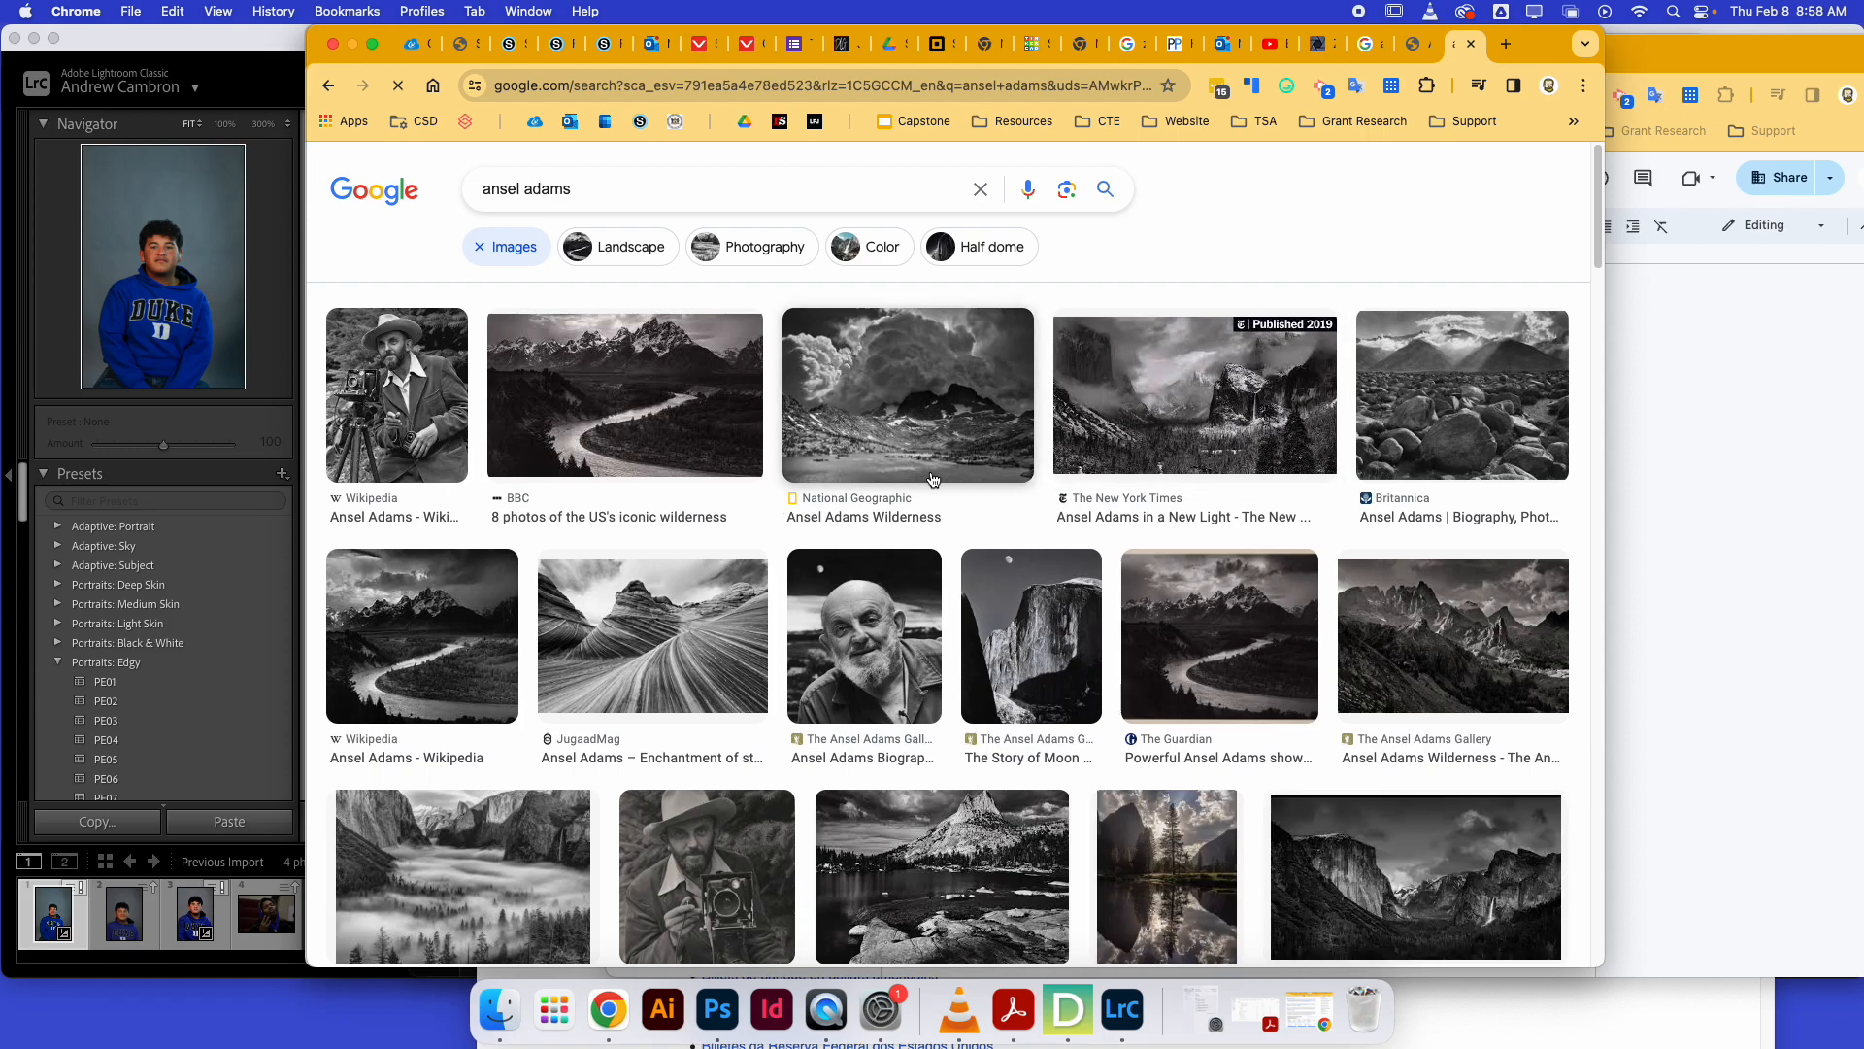
Browse the Ansel Adams image results, previewing several of his landscape photographs.
scroll(934, 478, "down", 5)
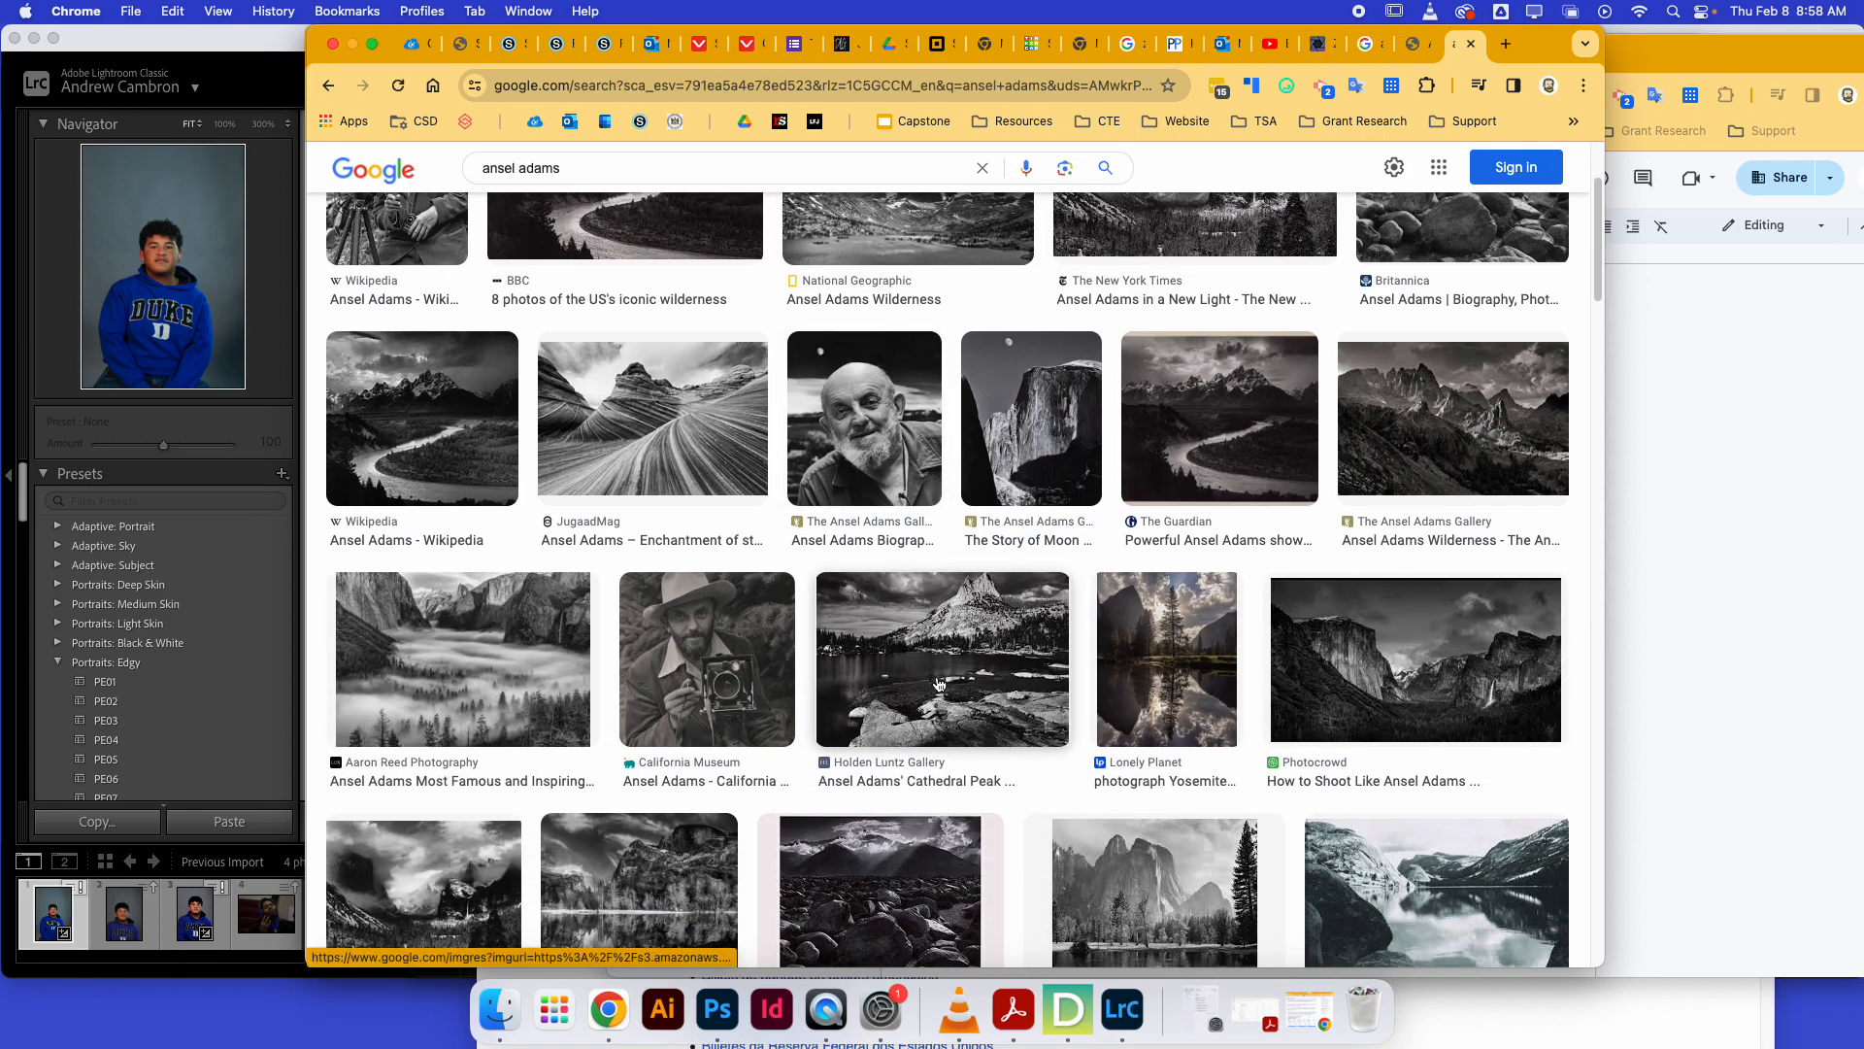
left_click(939, 684)
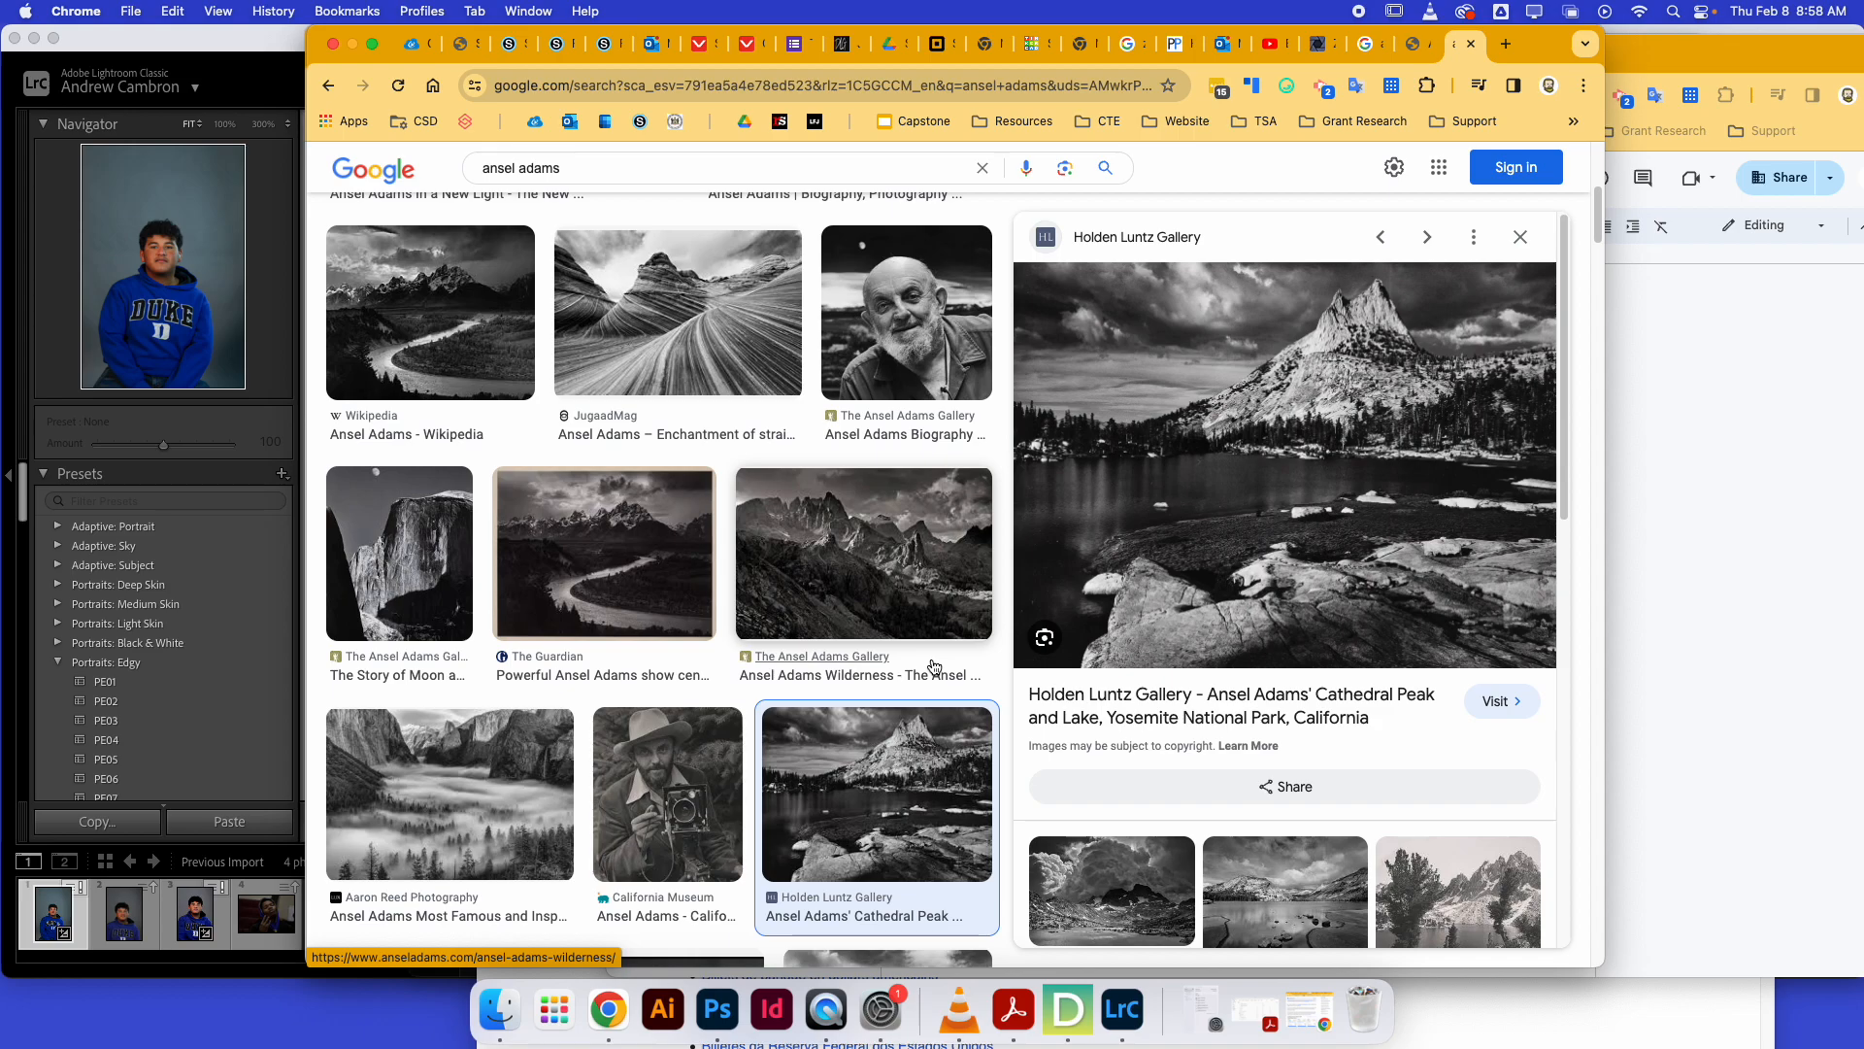
left_click(841, 555)
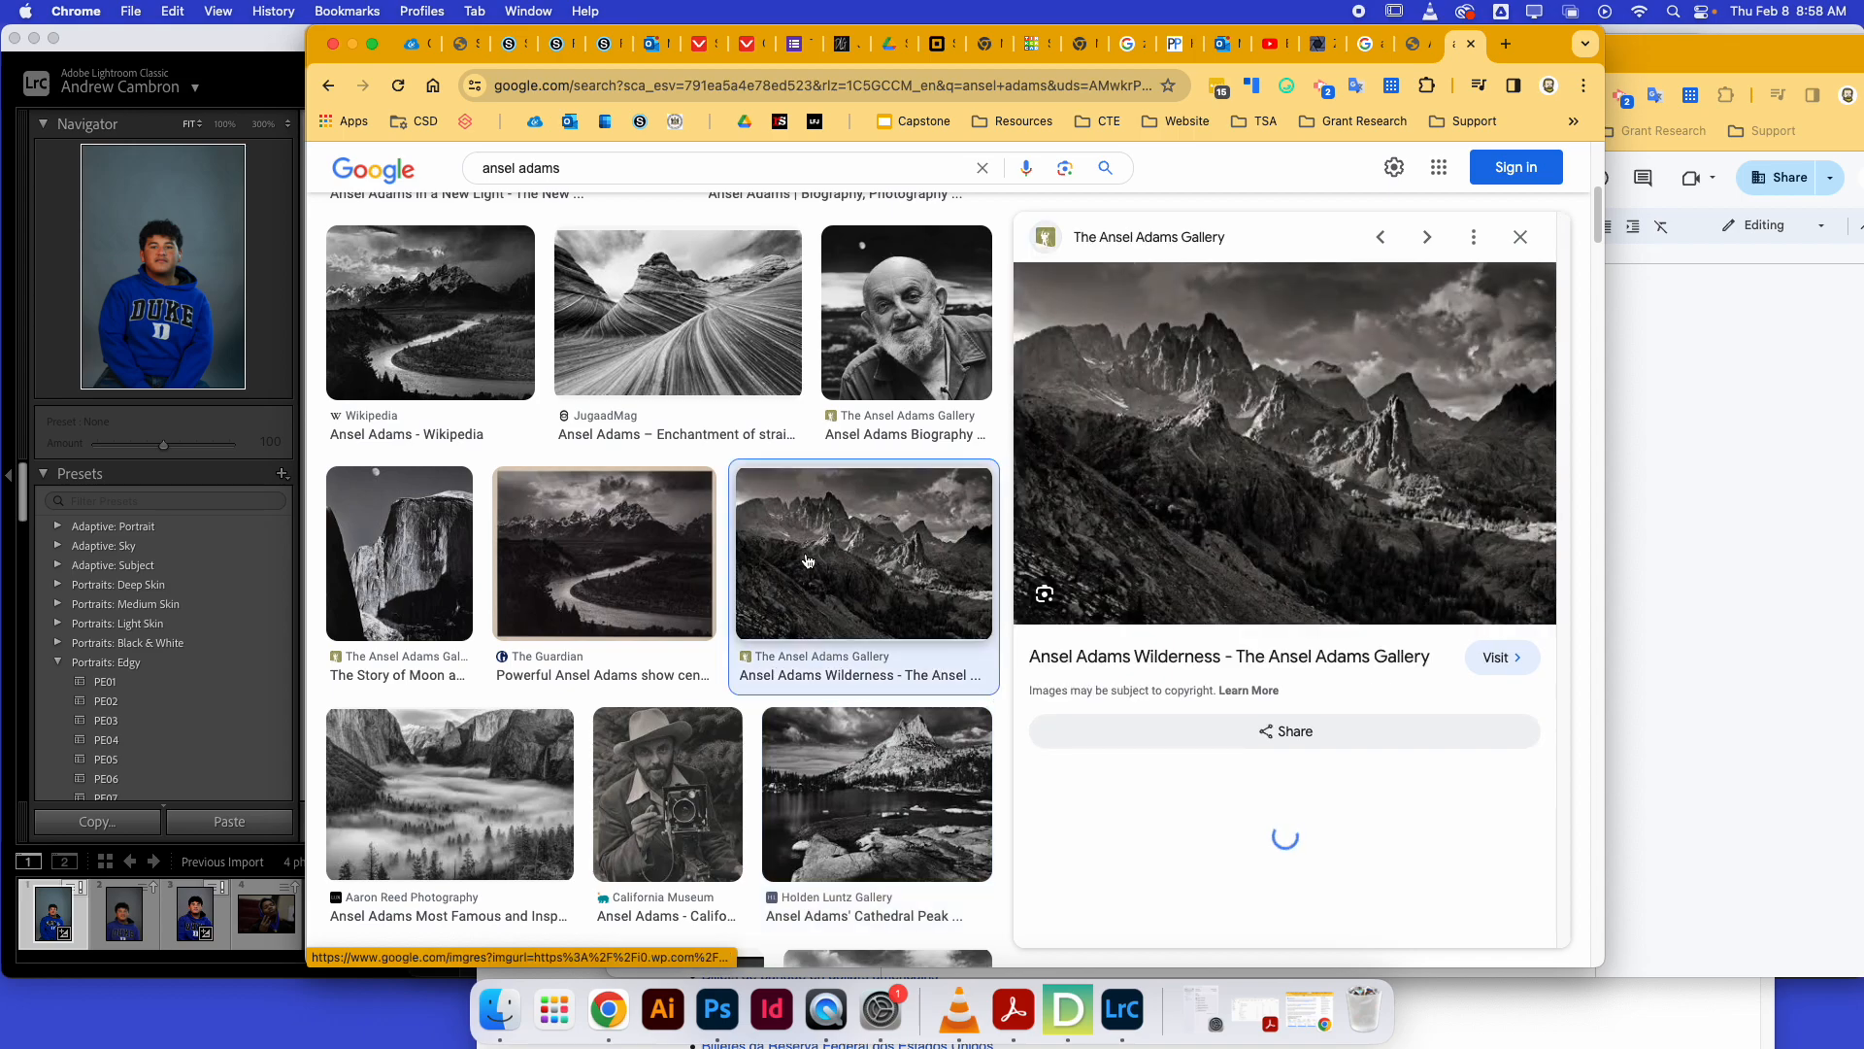
scroll(719, 715, "down", 3)
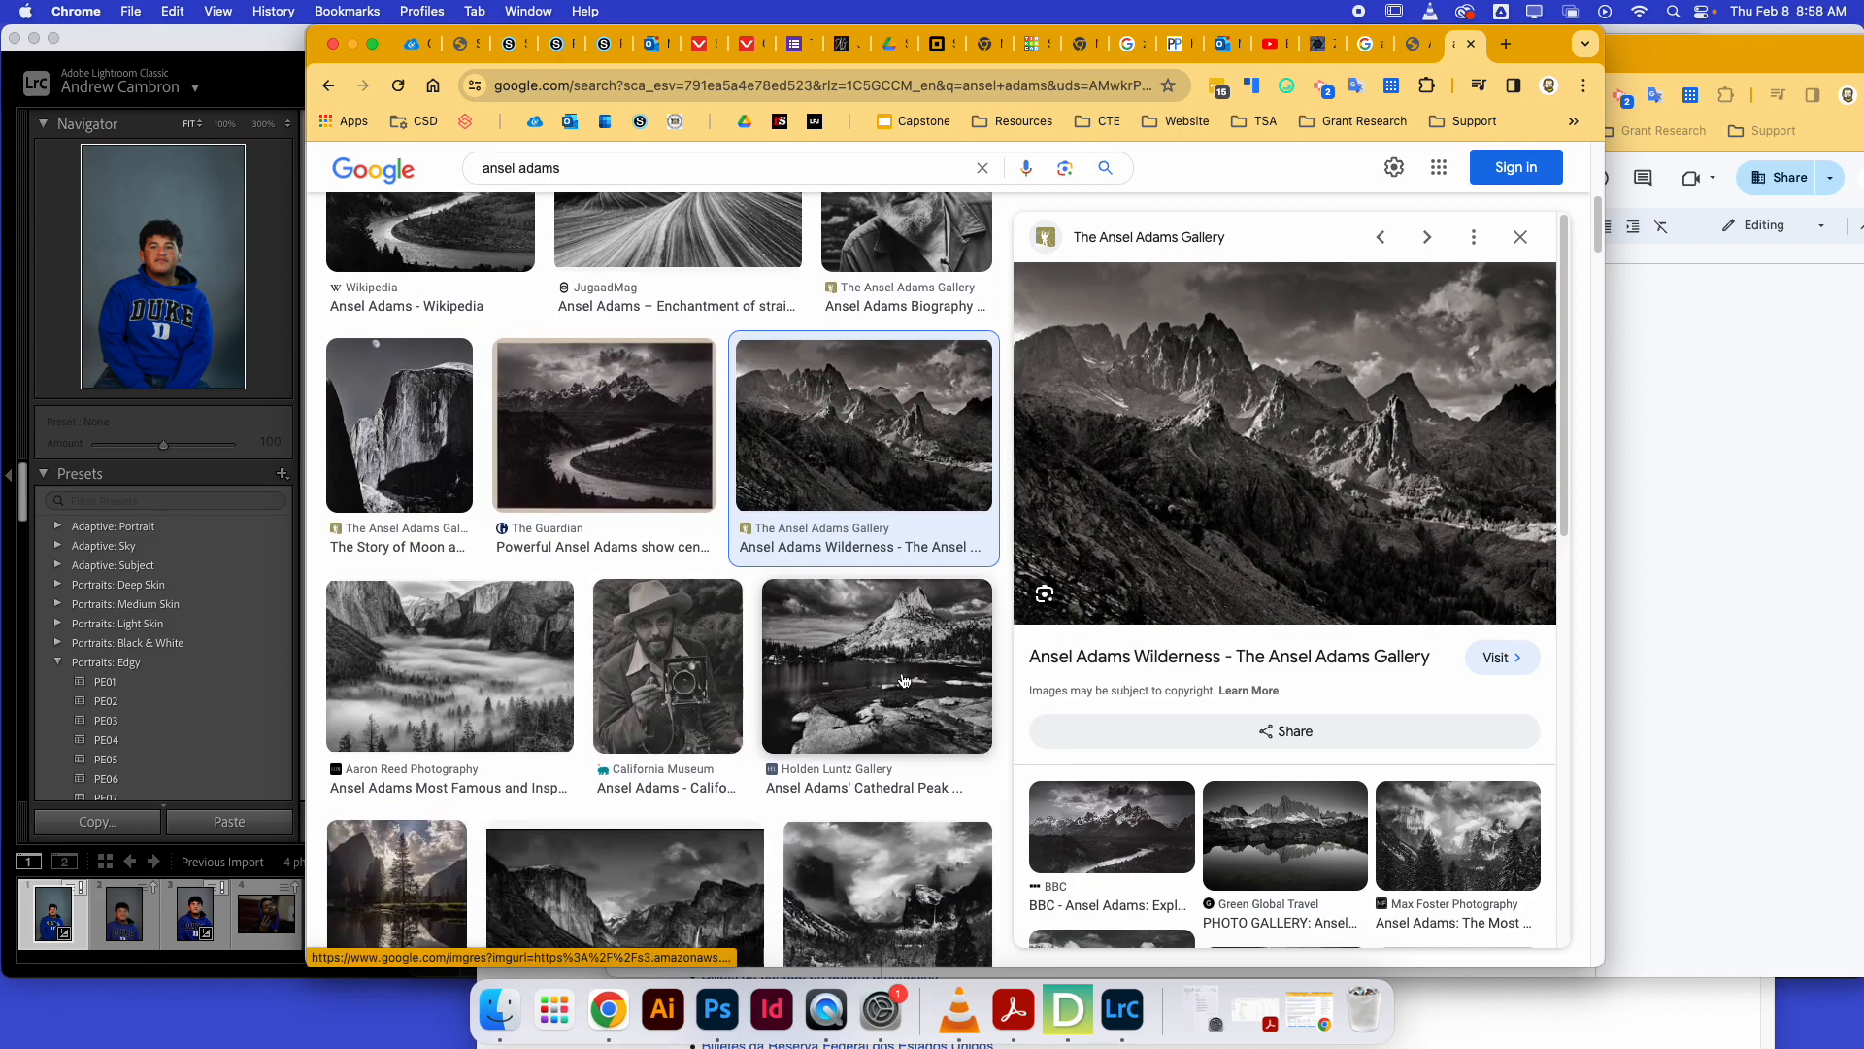
left_click_drag(898, 684, 890, 678)
left_click(913, 618)
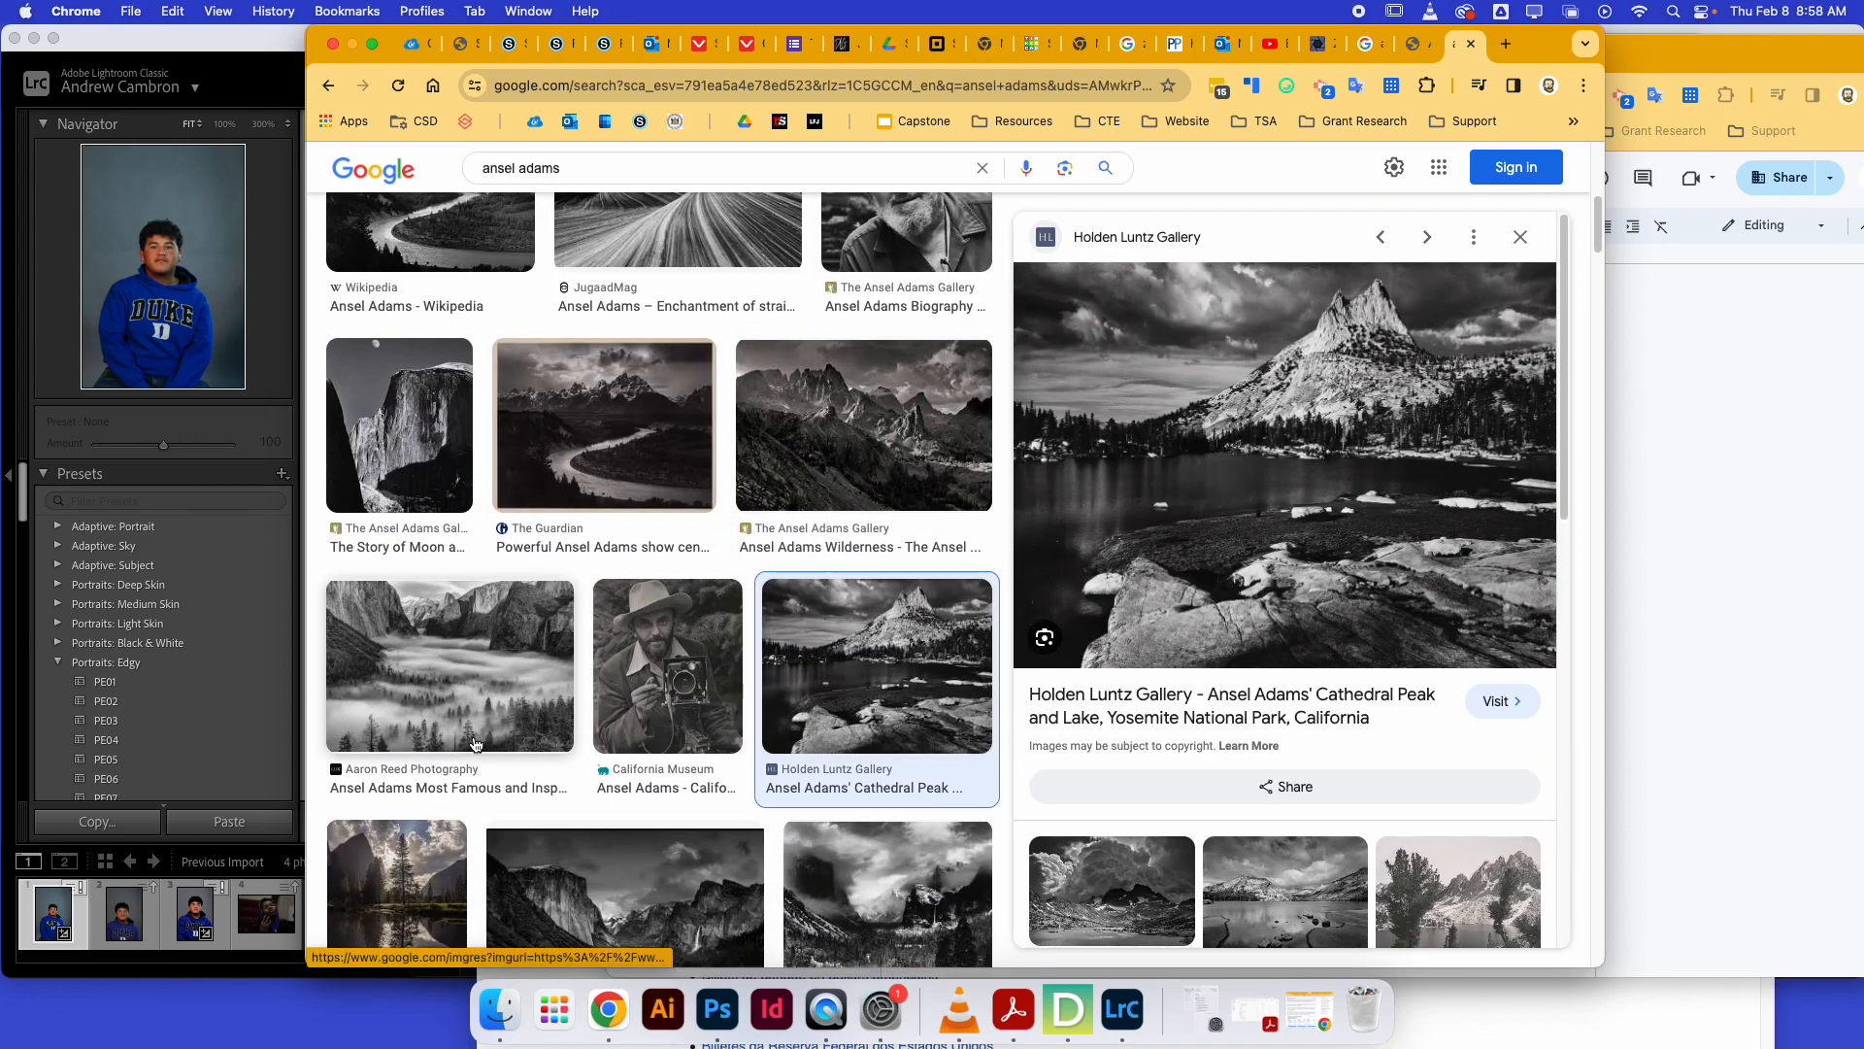
left_click(456, 700)
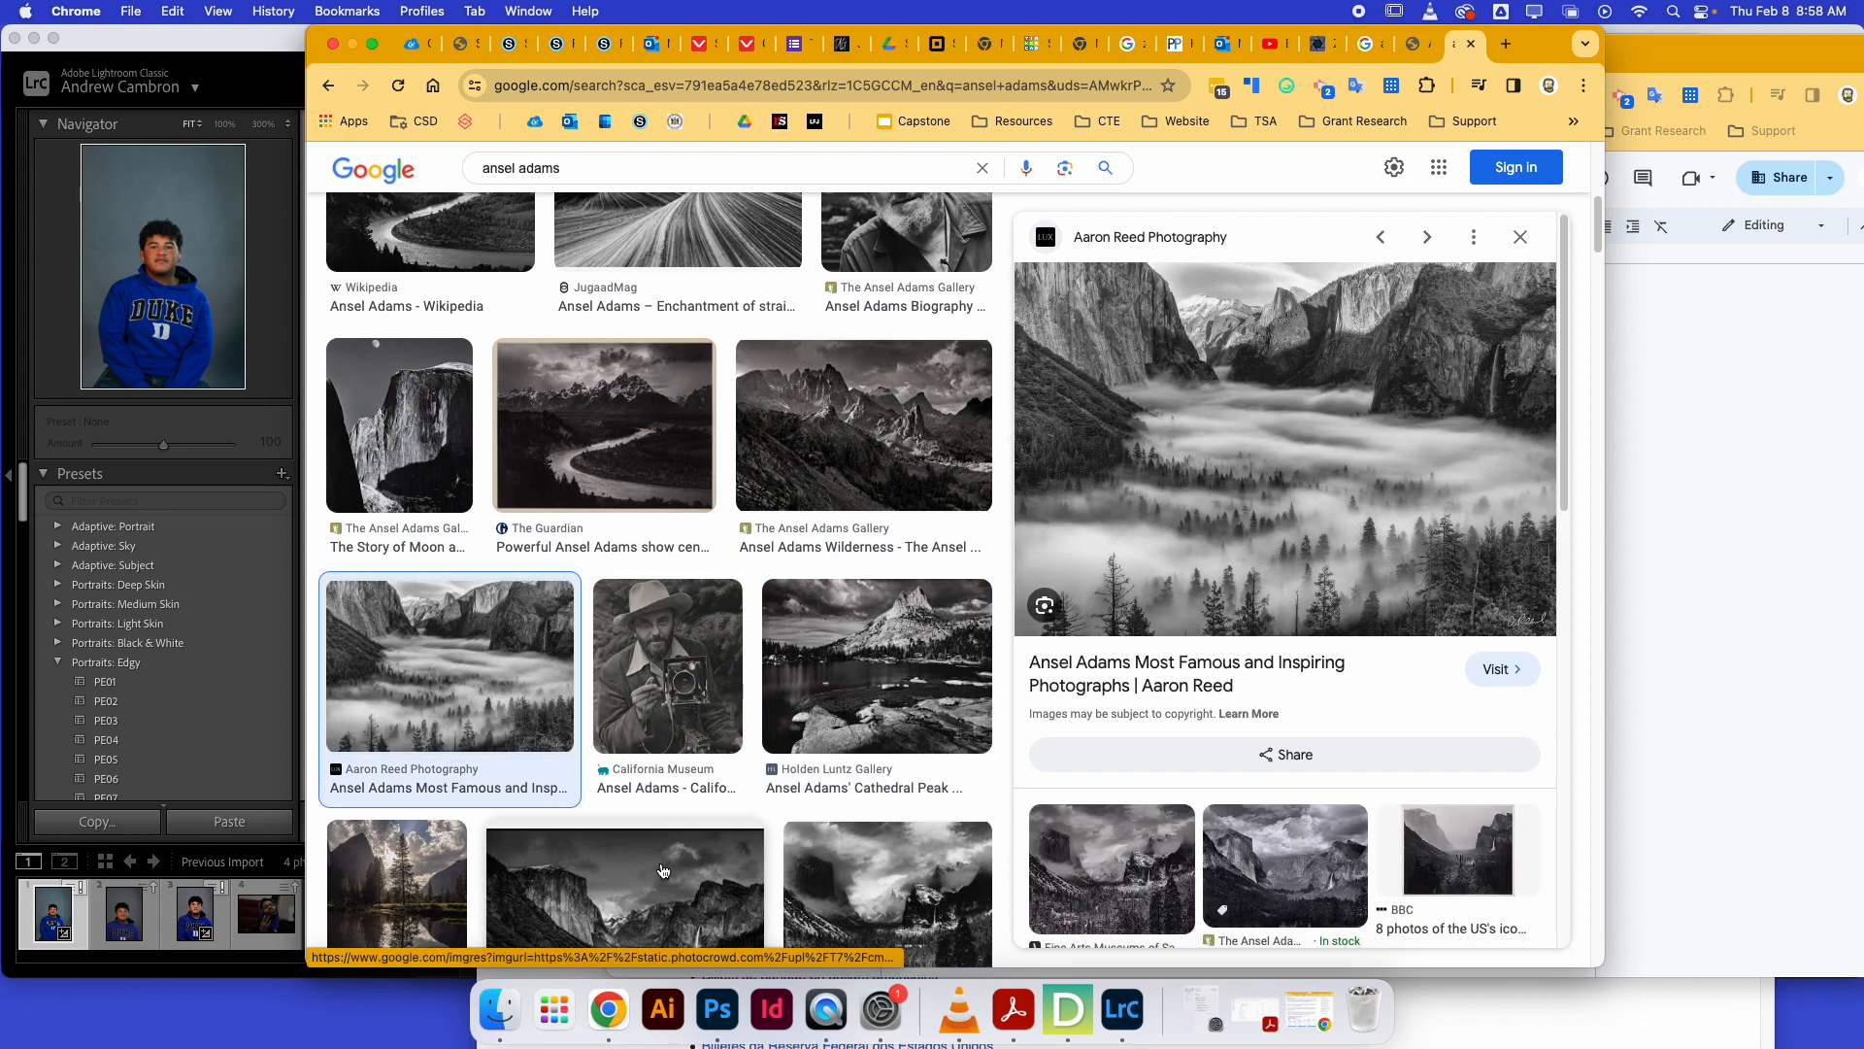
left_click_drag(703, 874, 703, 874)
left_click(703, 874)
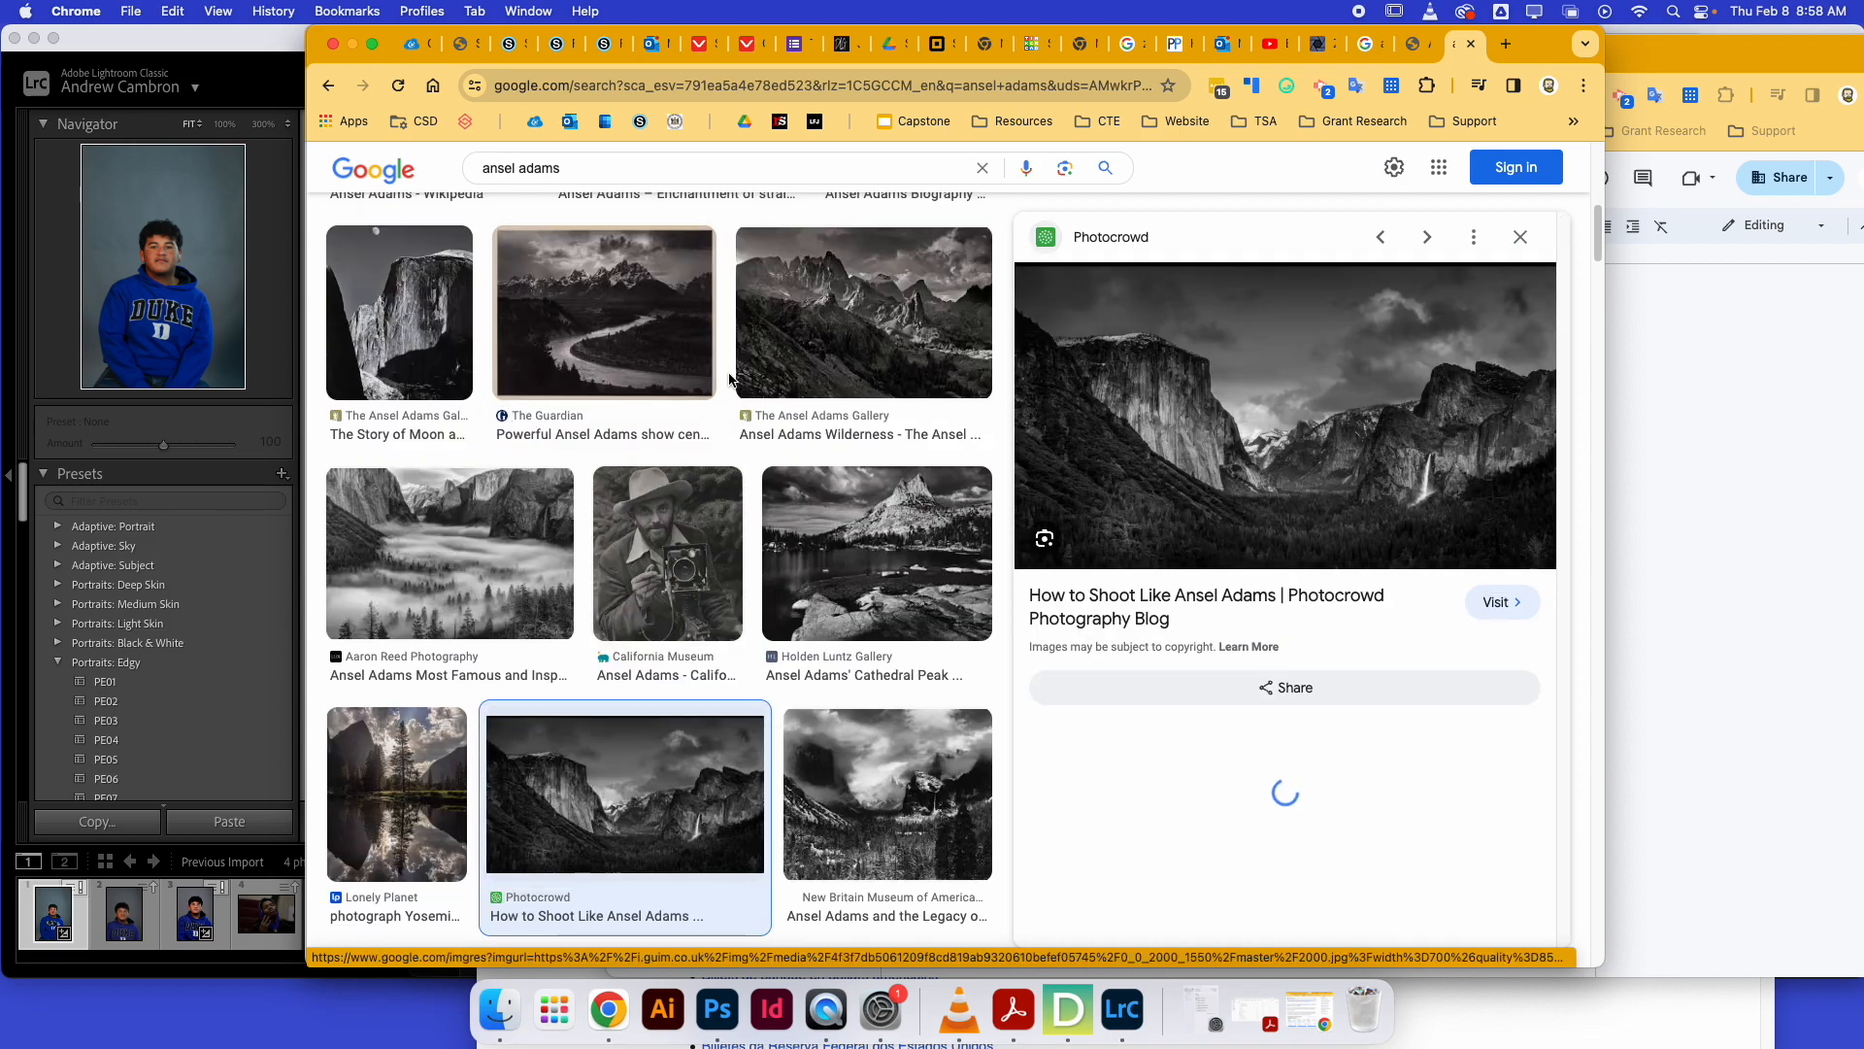
left_click_drag(888, 796, 1011, 404)
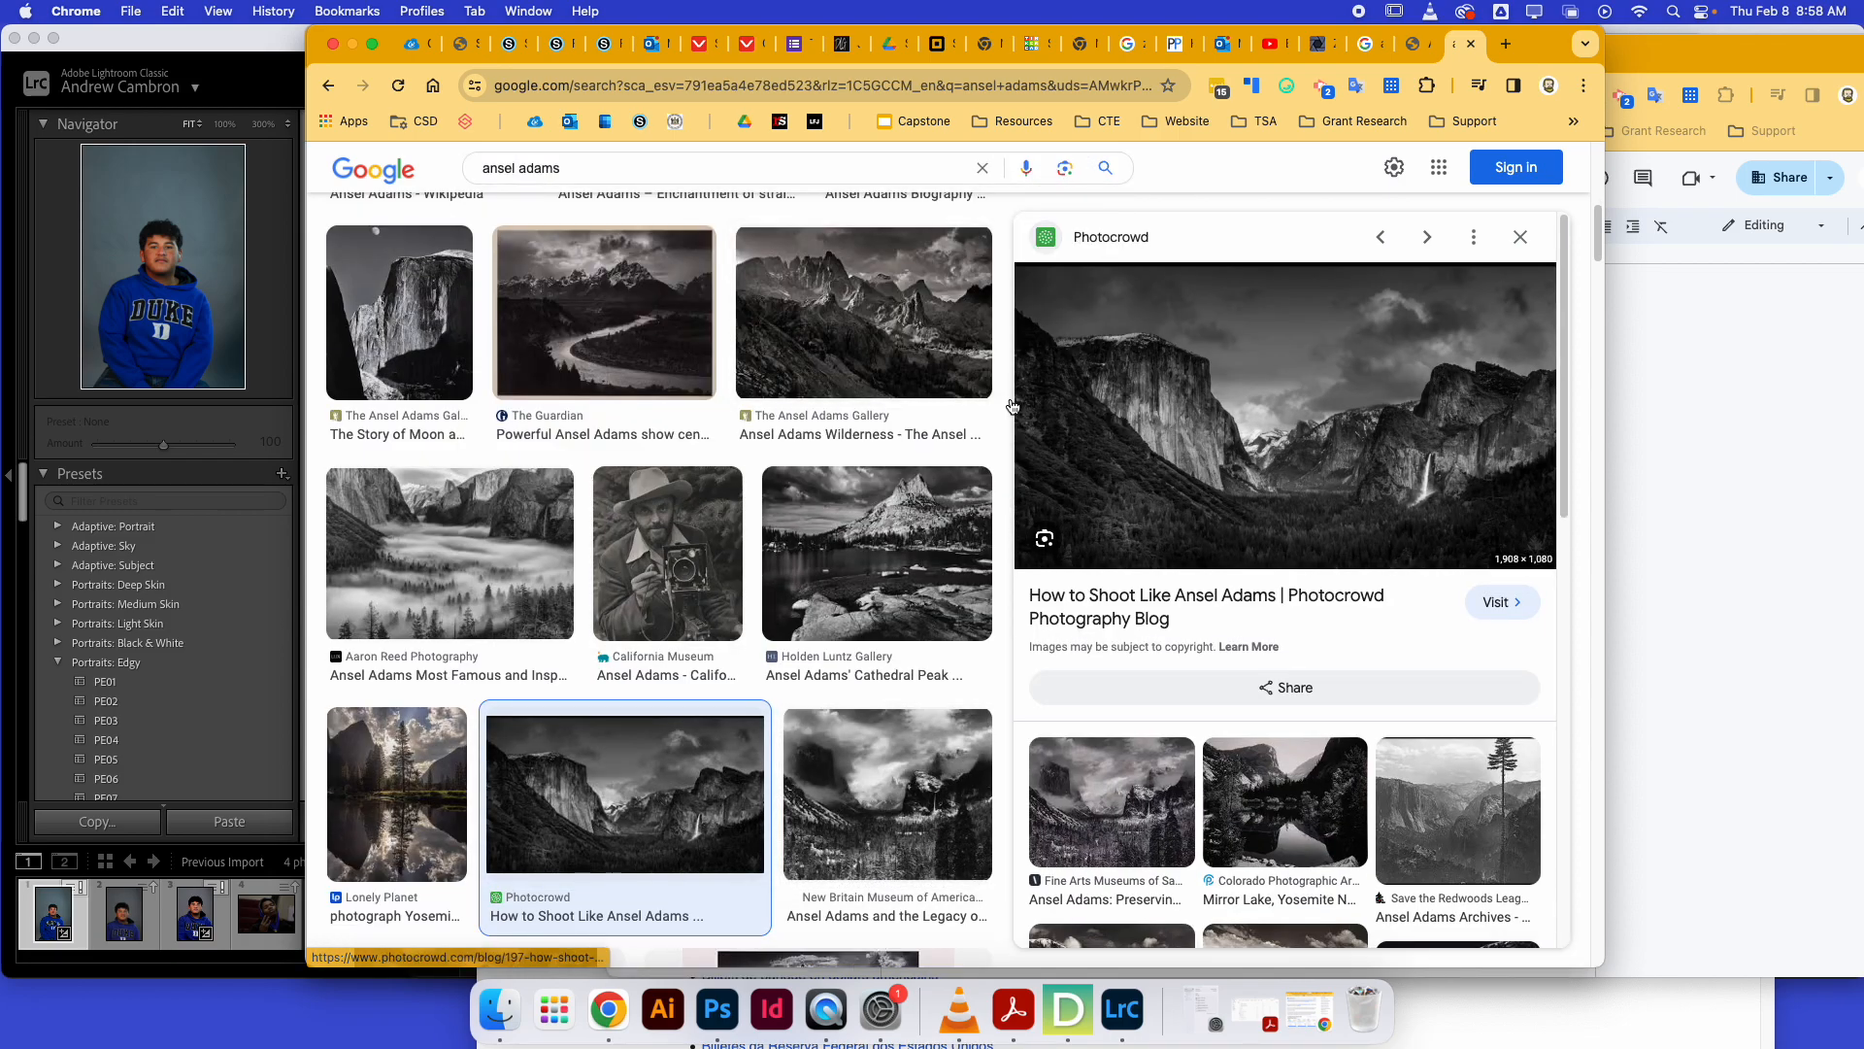
left_click_drag(888, 796, 1012, 123)
left_click(1105, 175)
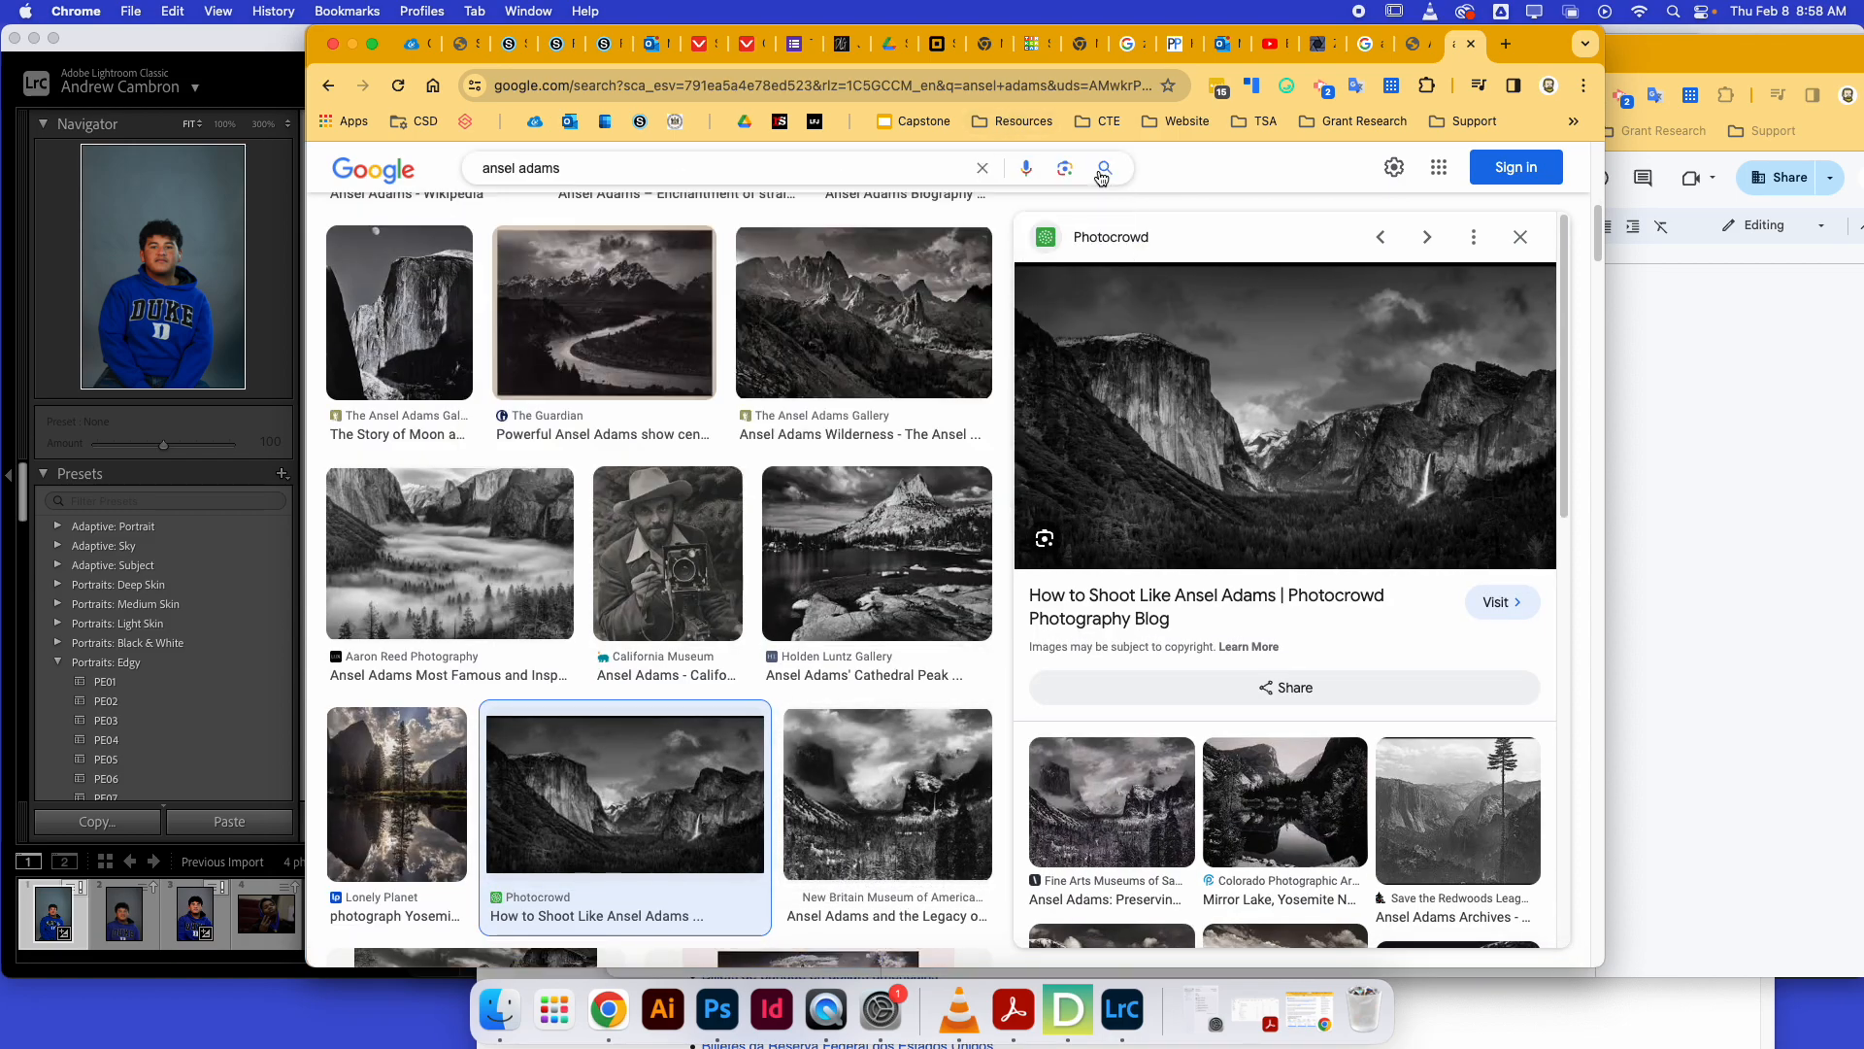
Return to the Zone System article and read through its metering section and zone chart.
left_click(1176, 44)
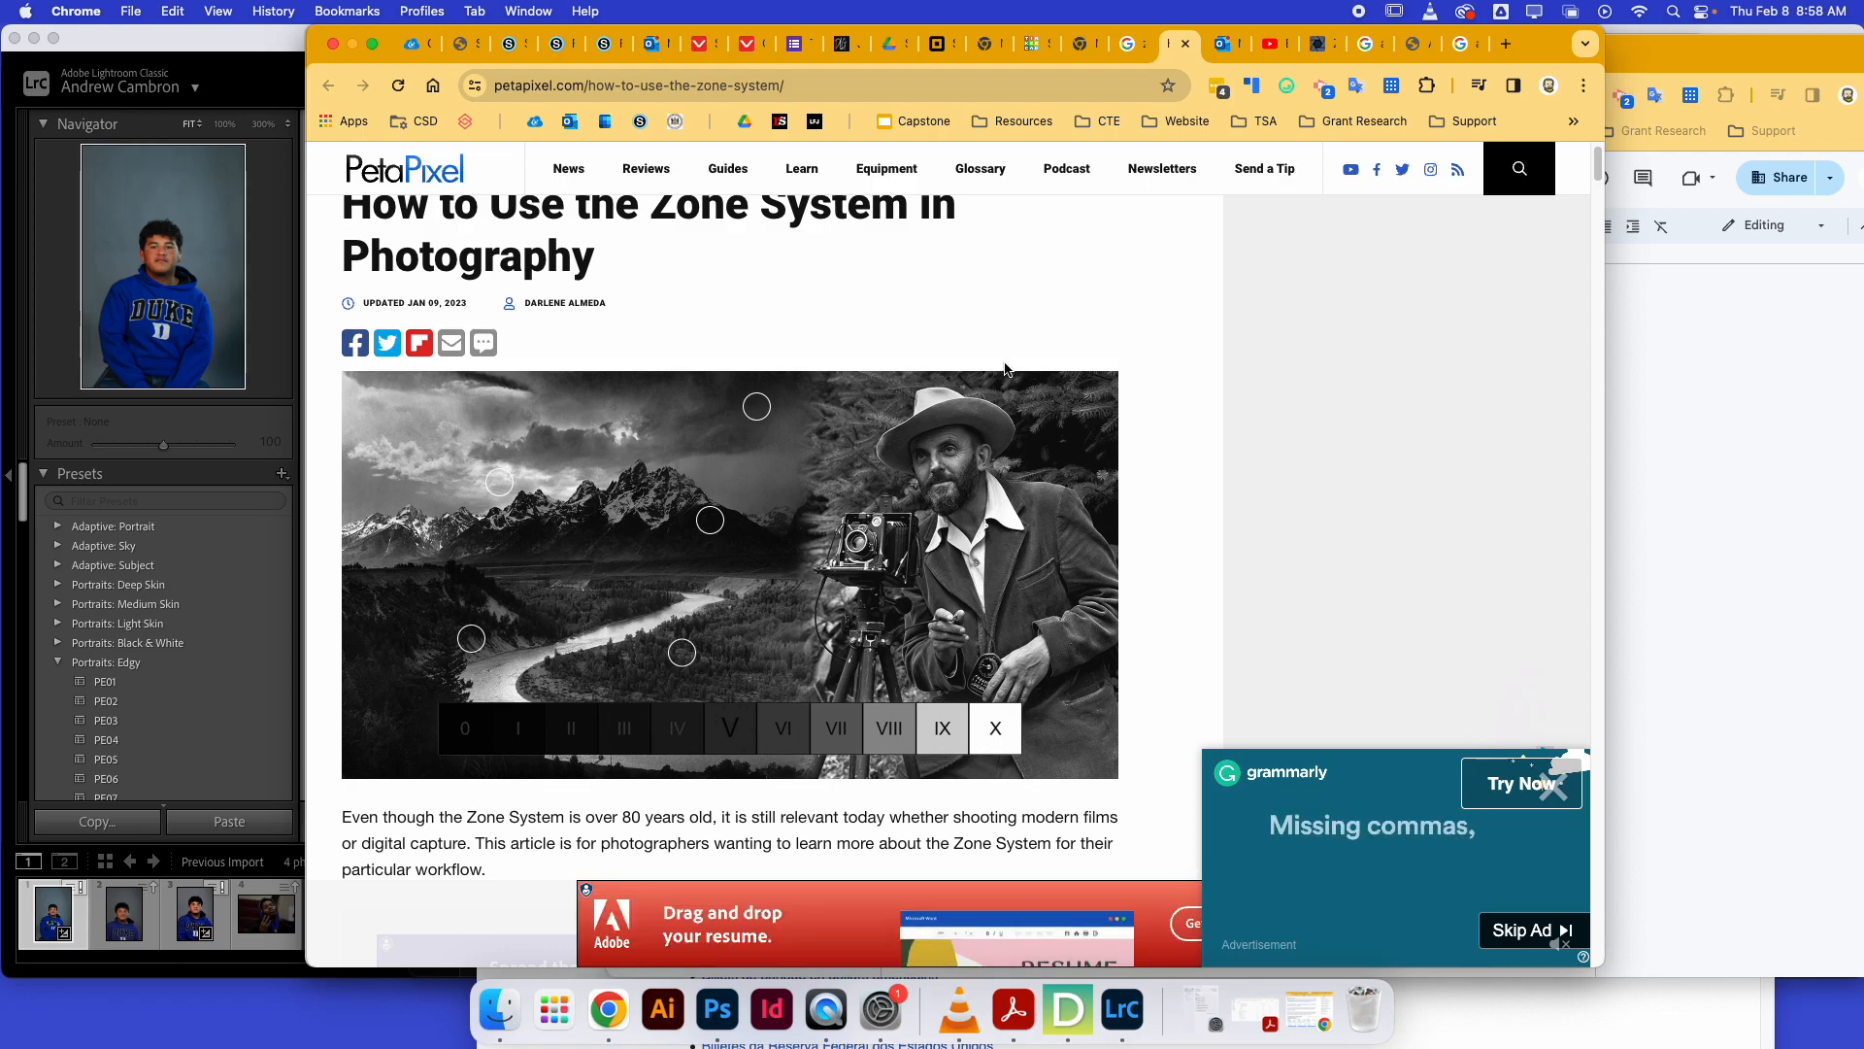
left_click(1461, 44)
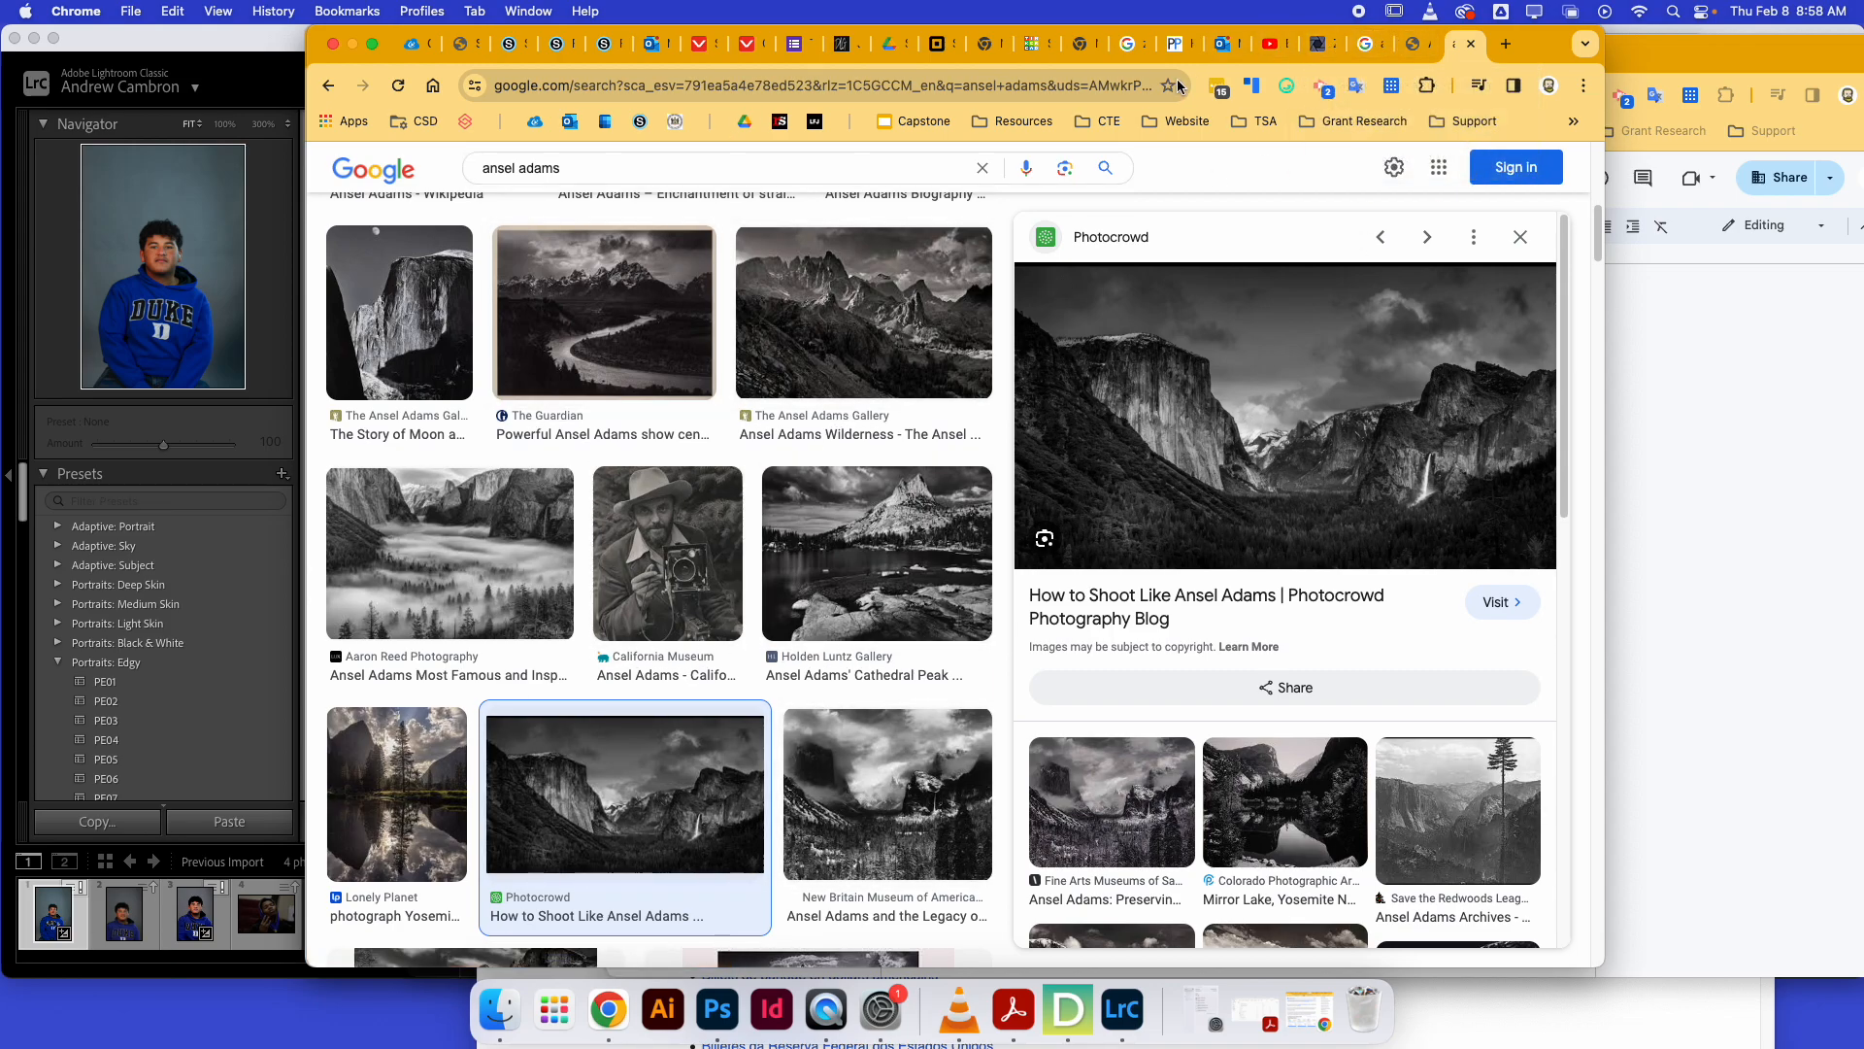
left_click(1176, 43)
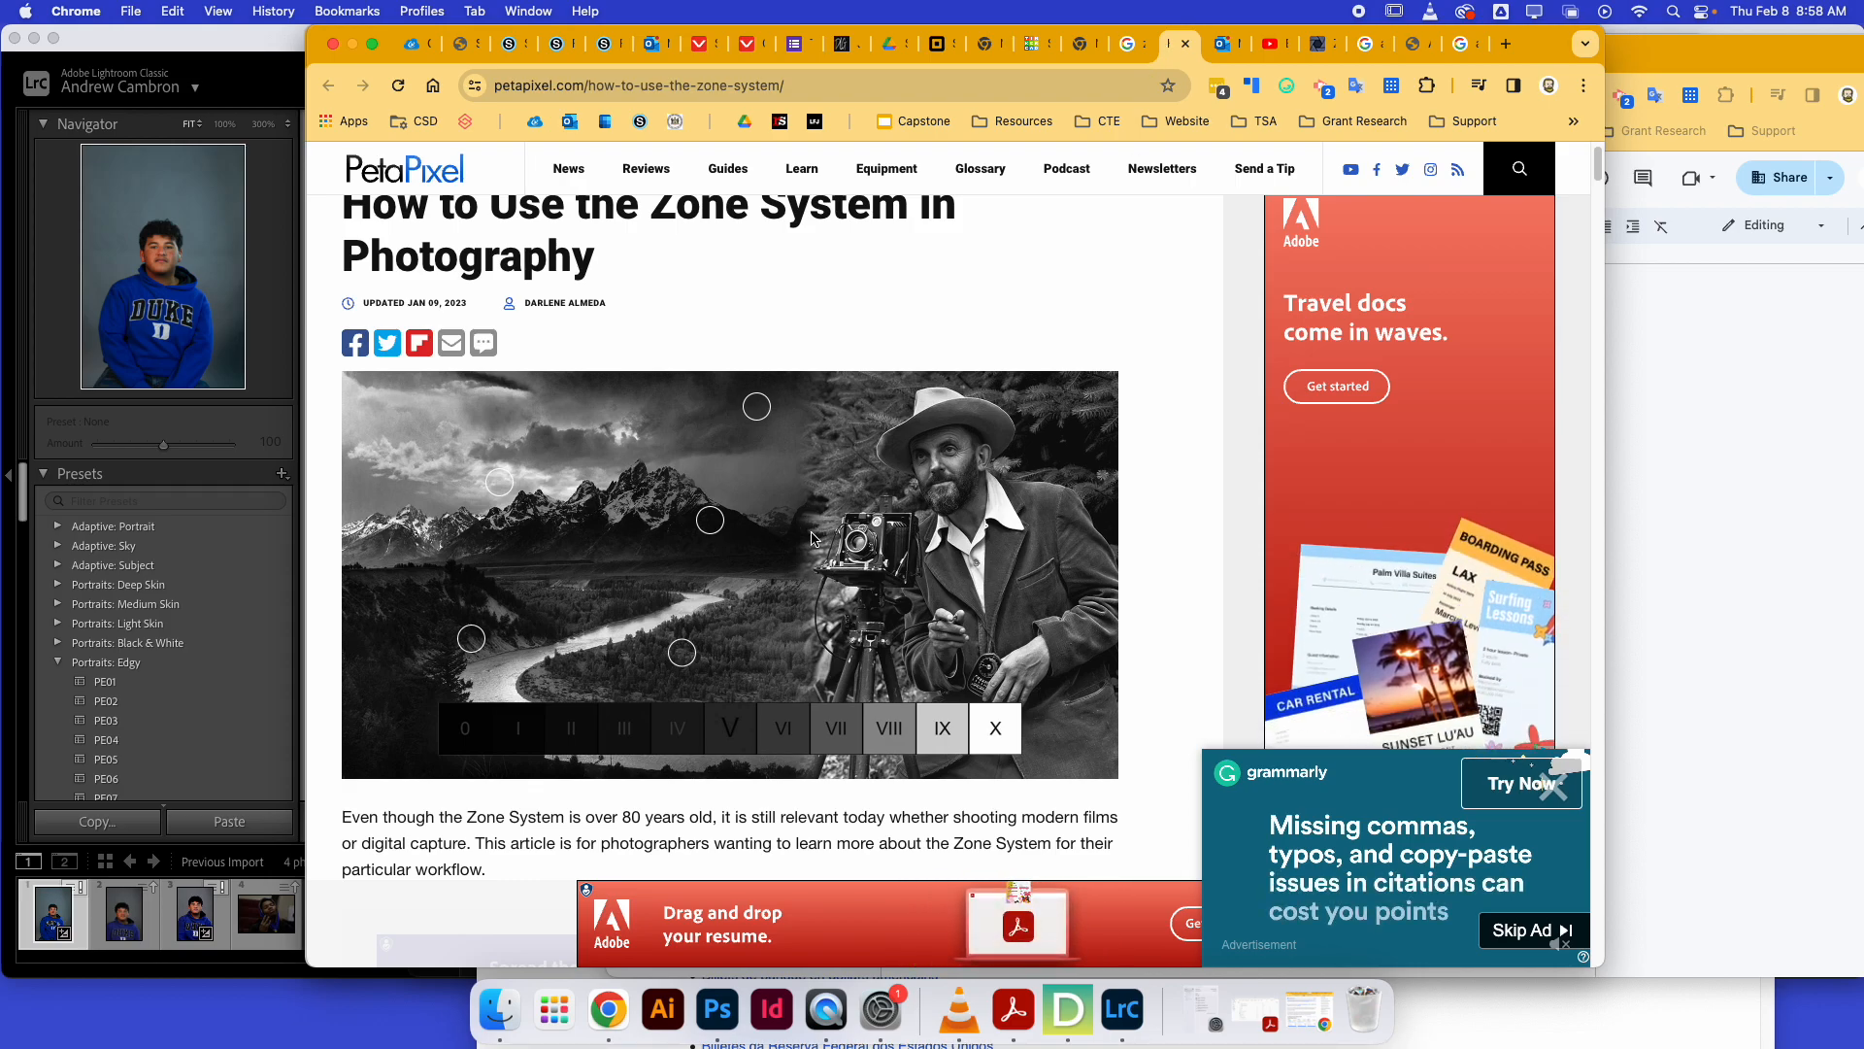
scroll(815, 540, "down", 5)
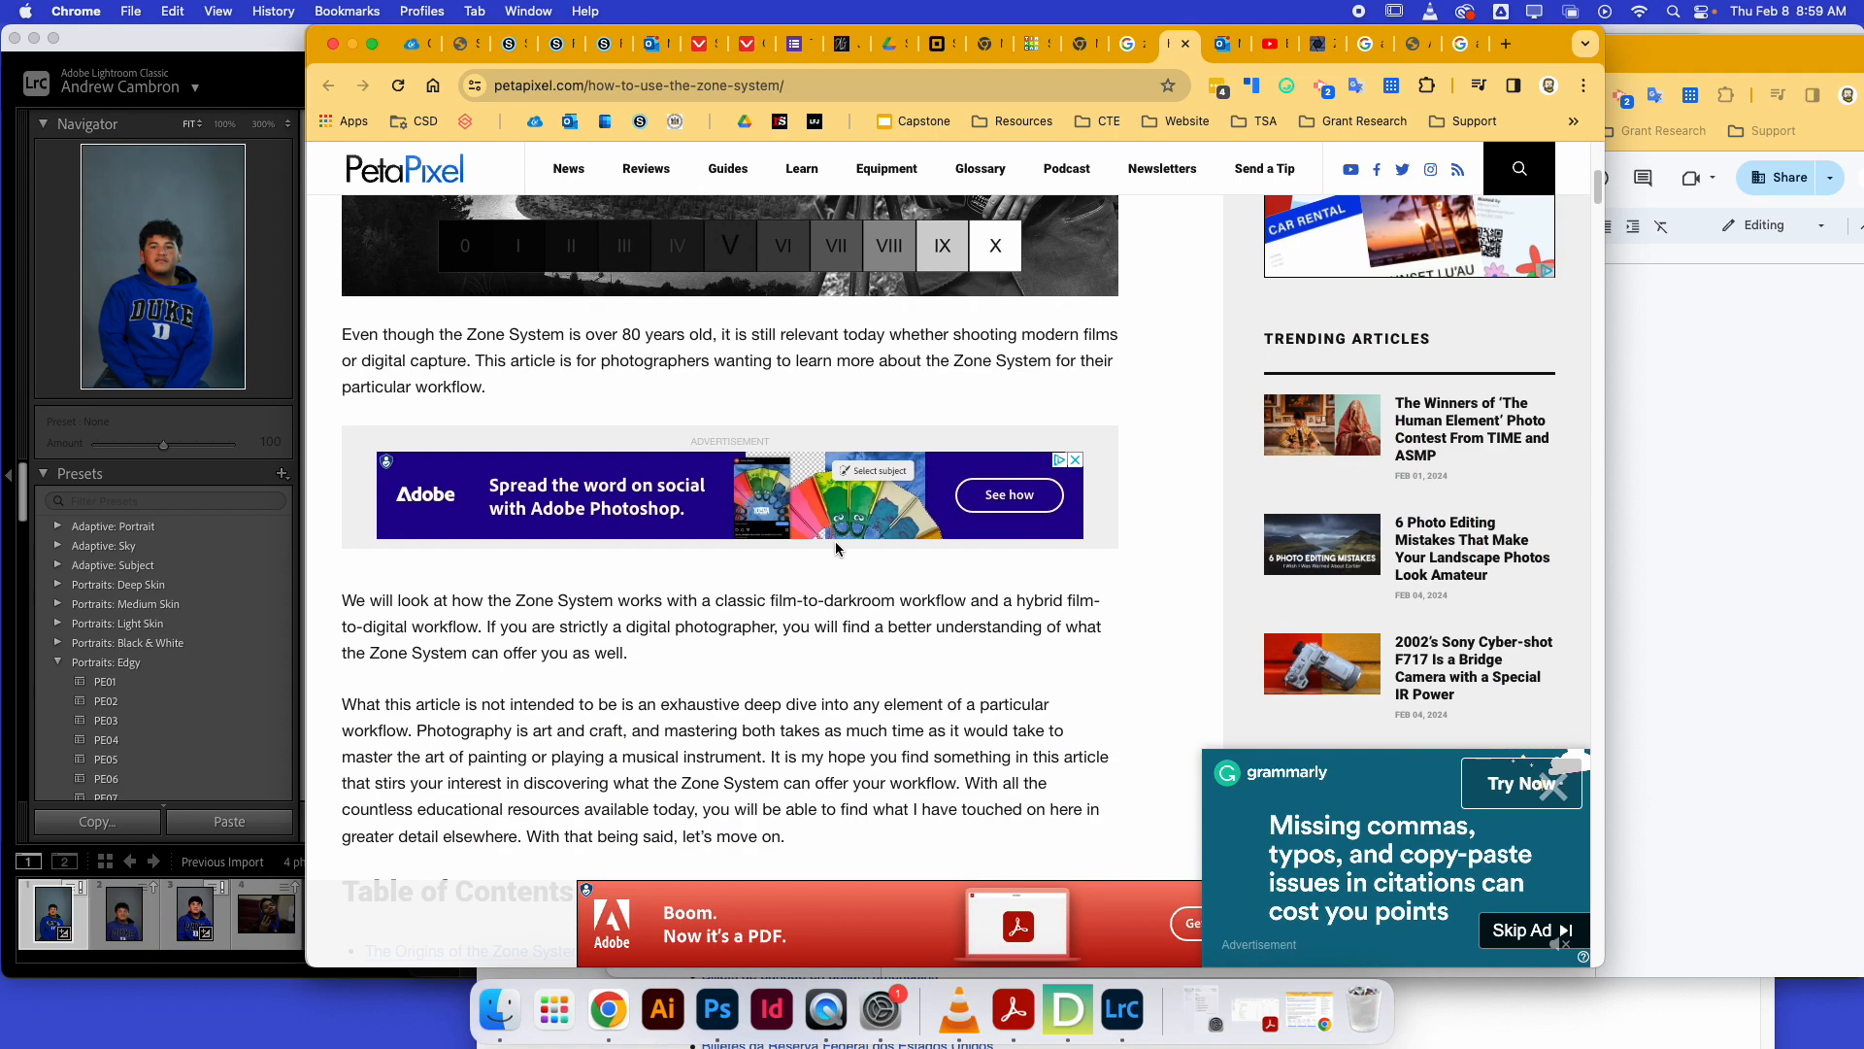
scroll(835, 542, "down", 15)
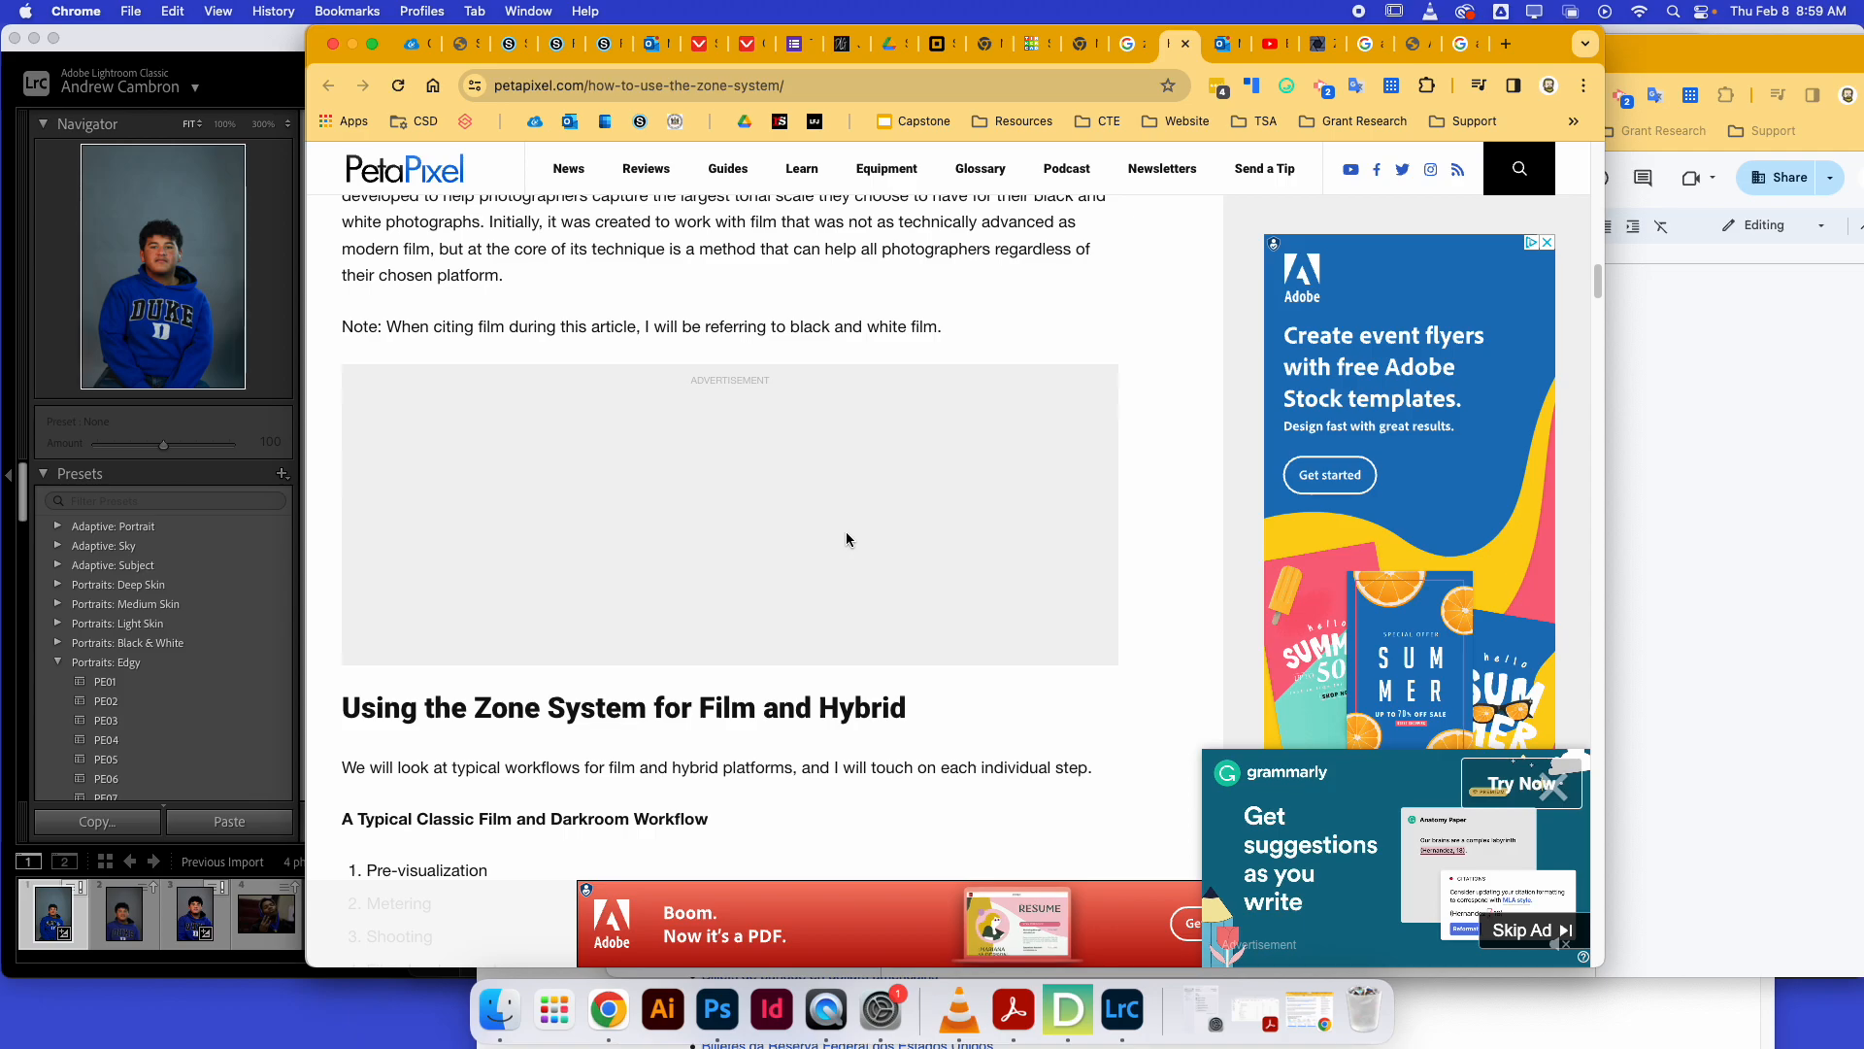
scroll(847, 540, "down", 20)
scroll(853, 561, "down", 20)
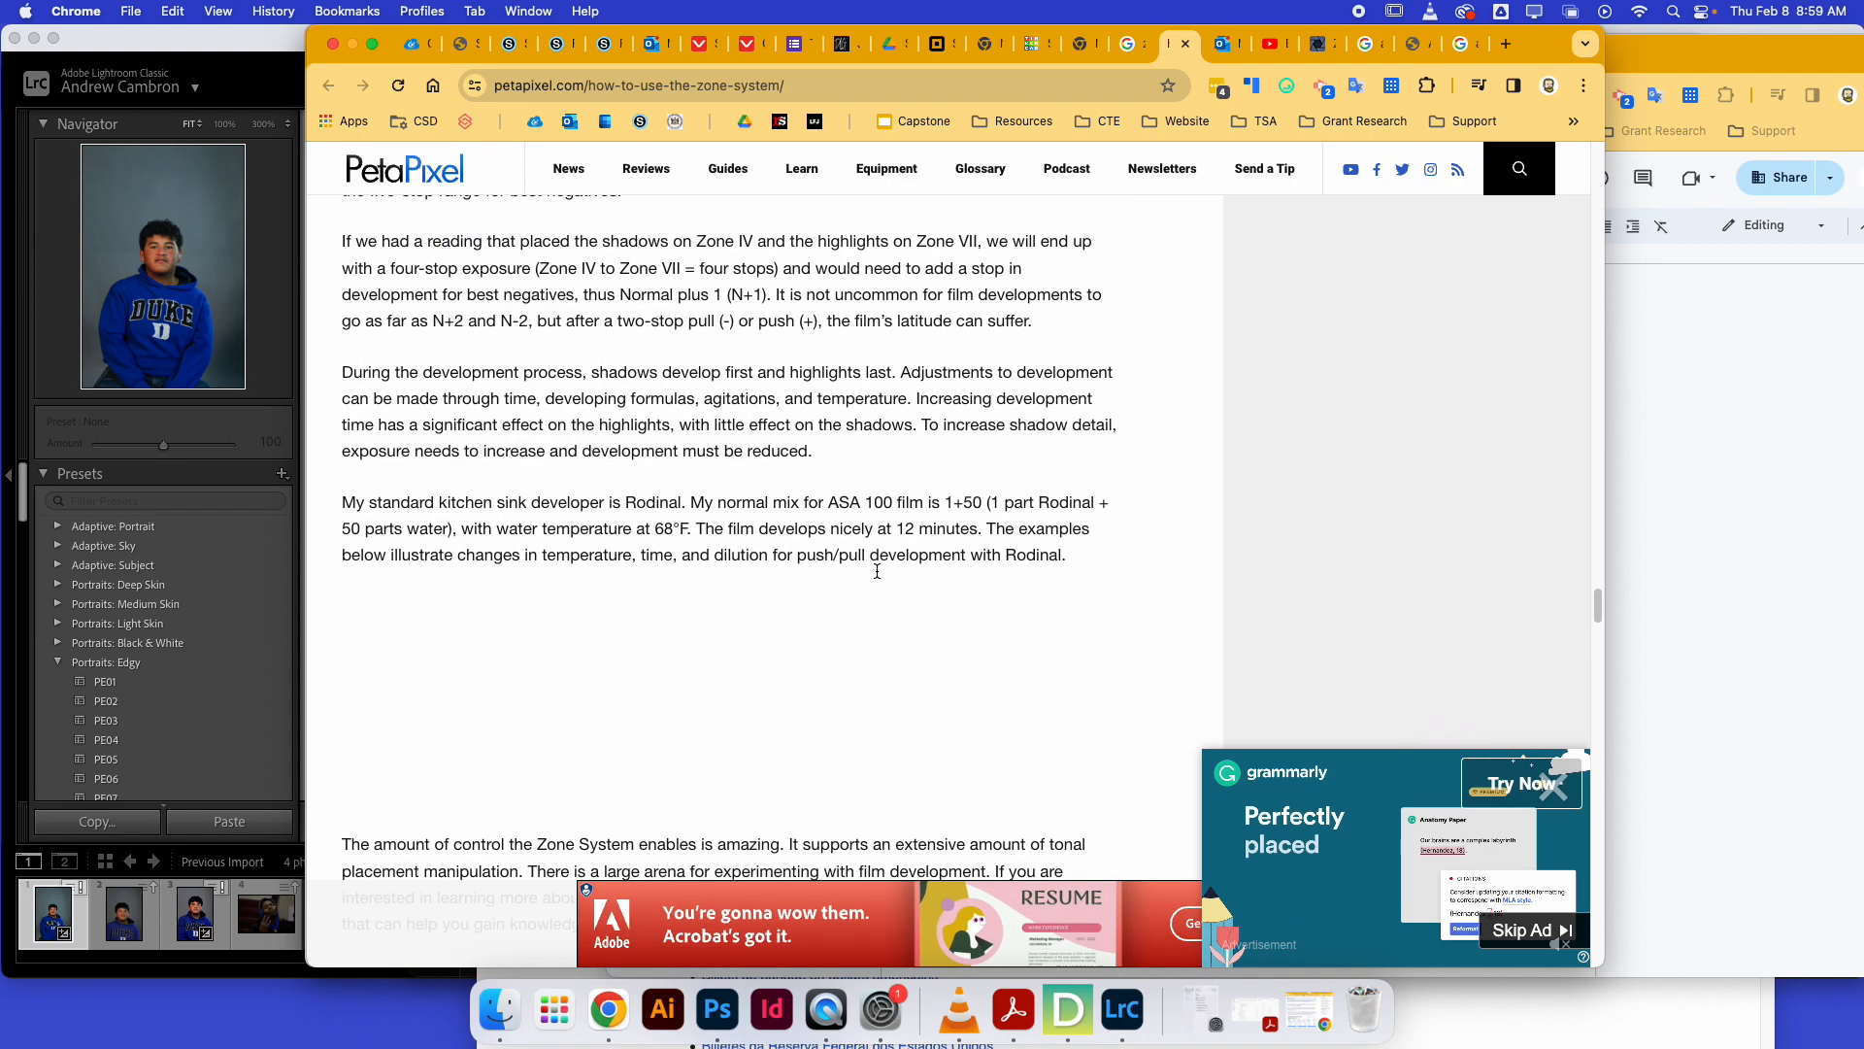
scroll(877, 571, "down", 15)
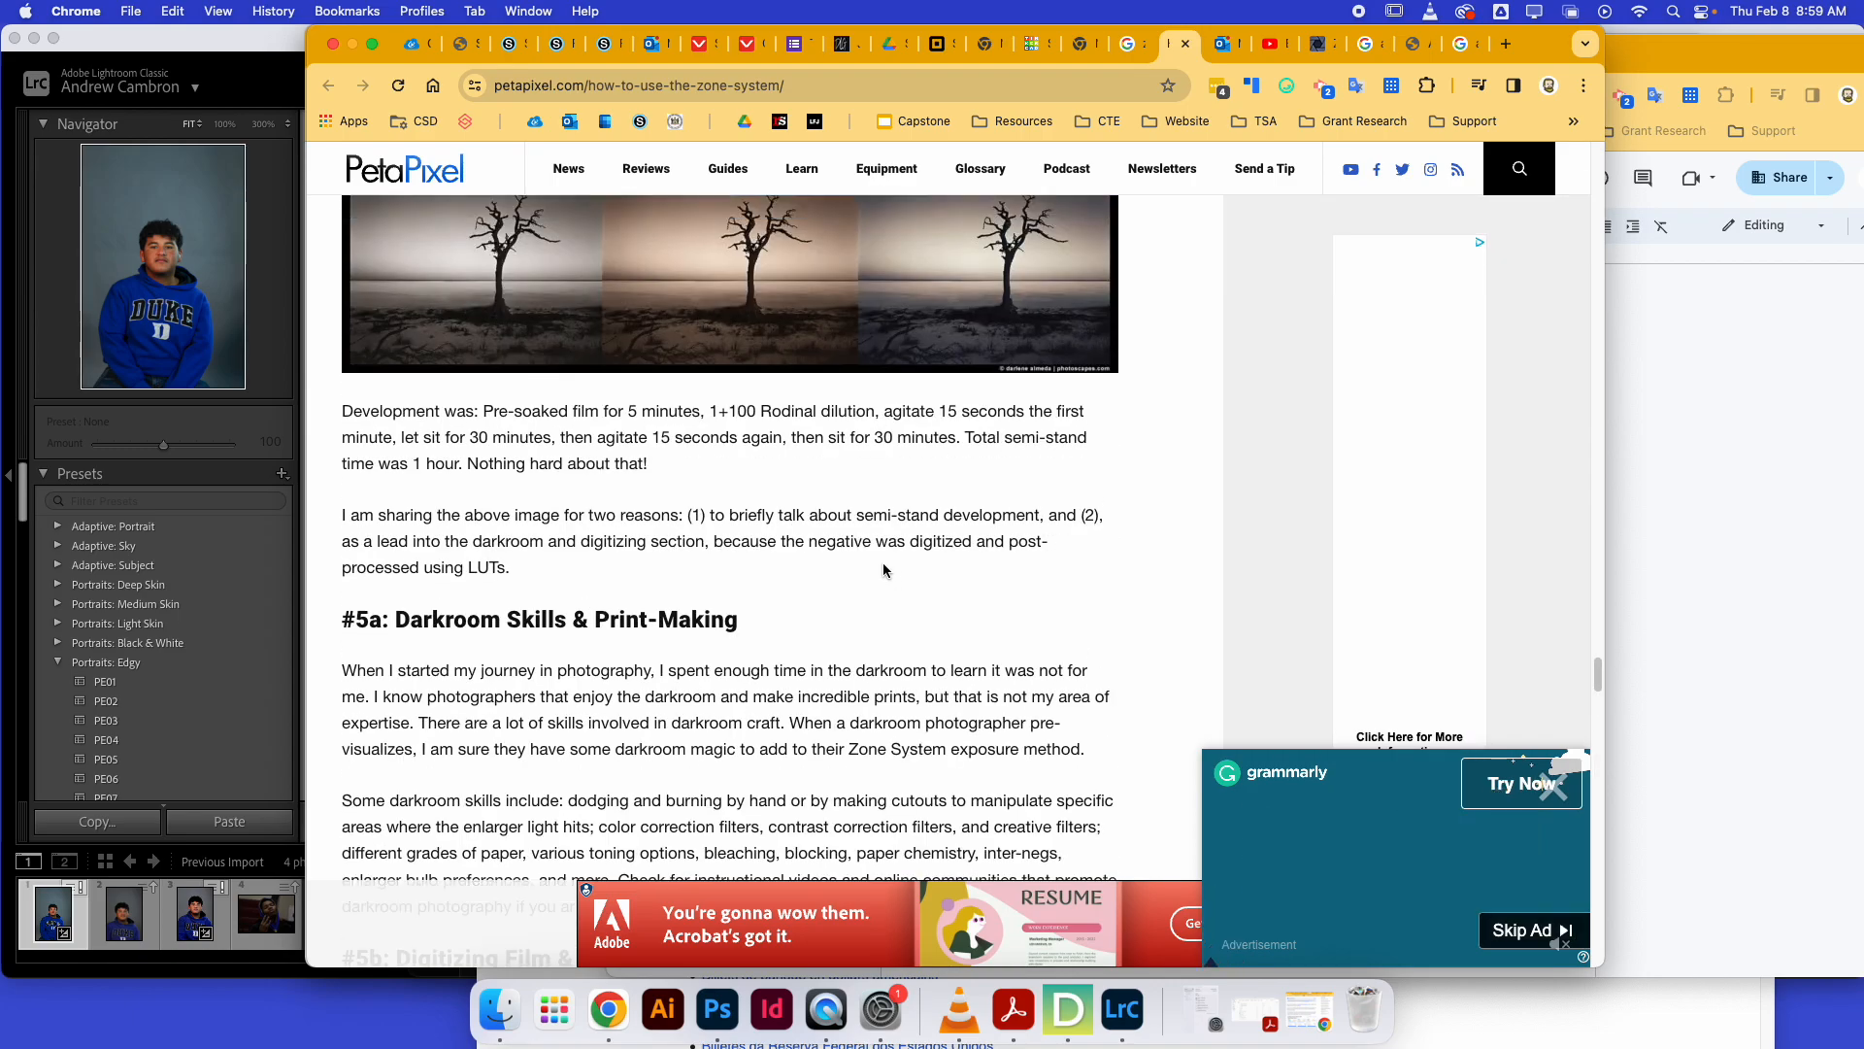
scroll(883, 570, "up", 20)
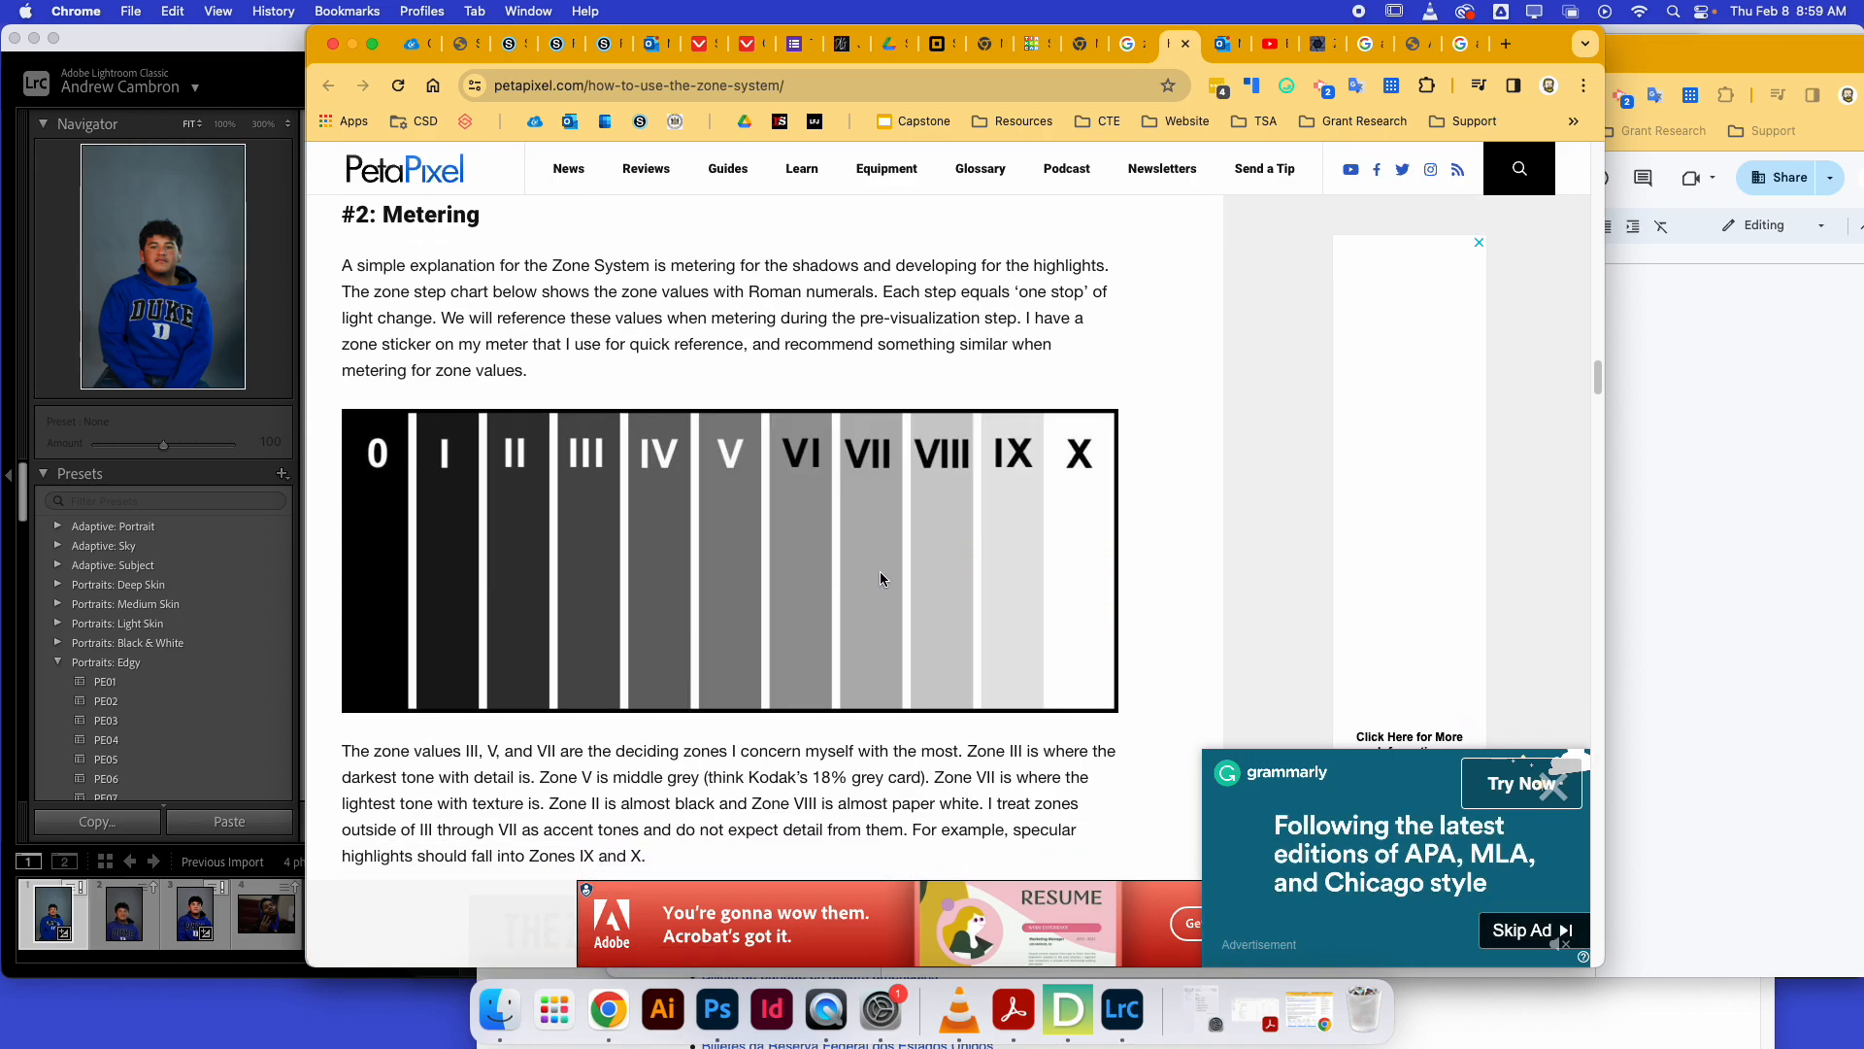
scroll(880, 576, "down", 7)
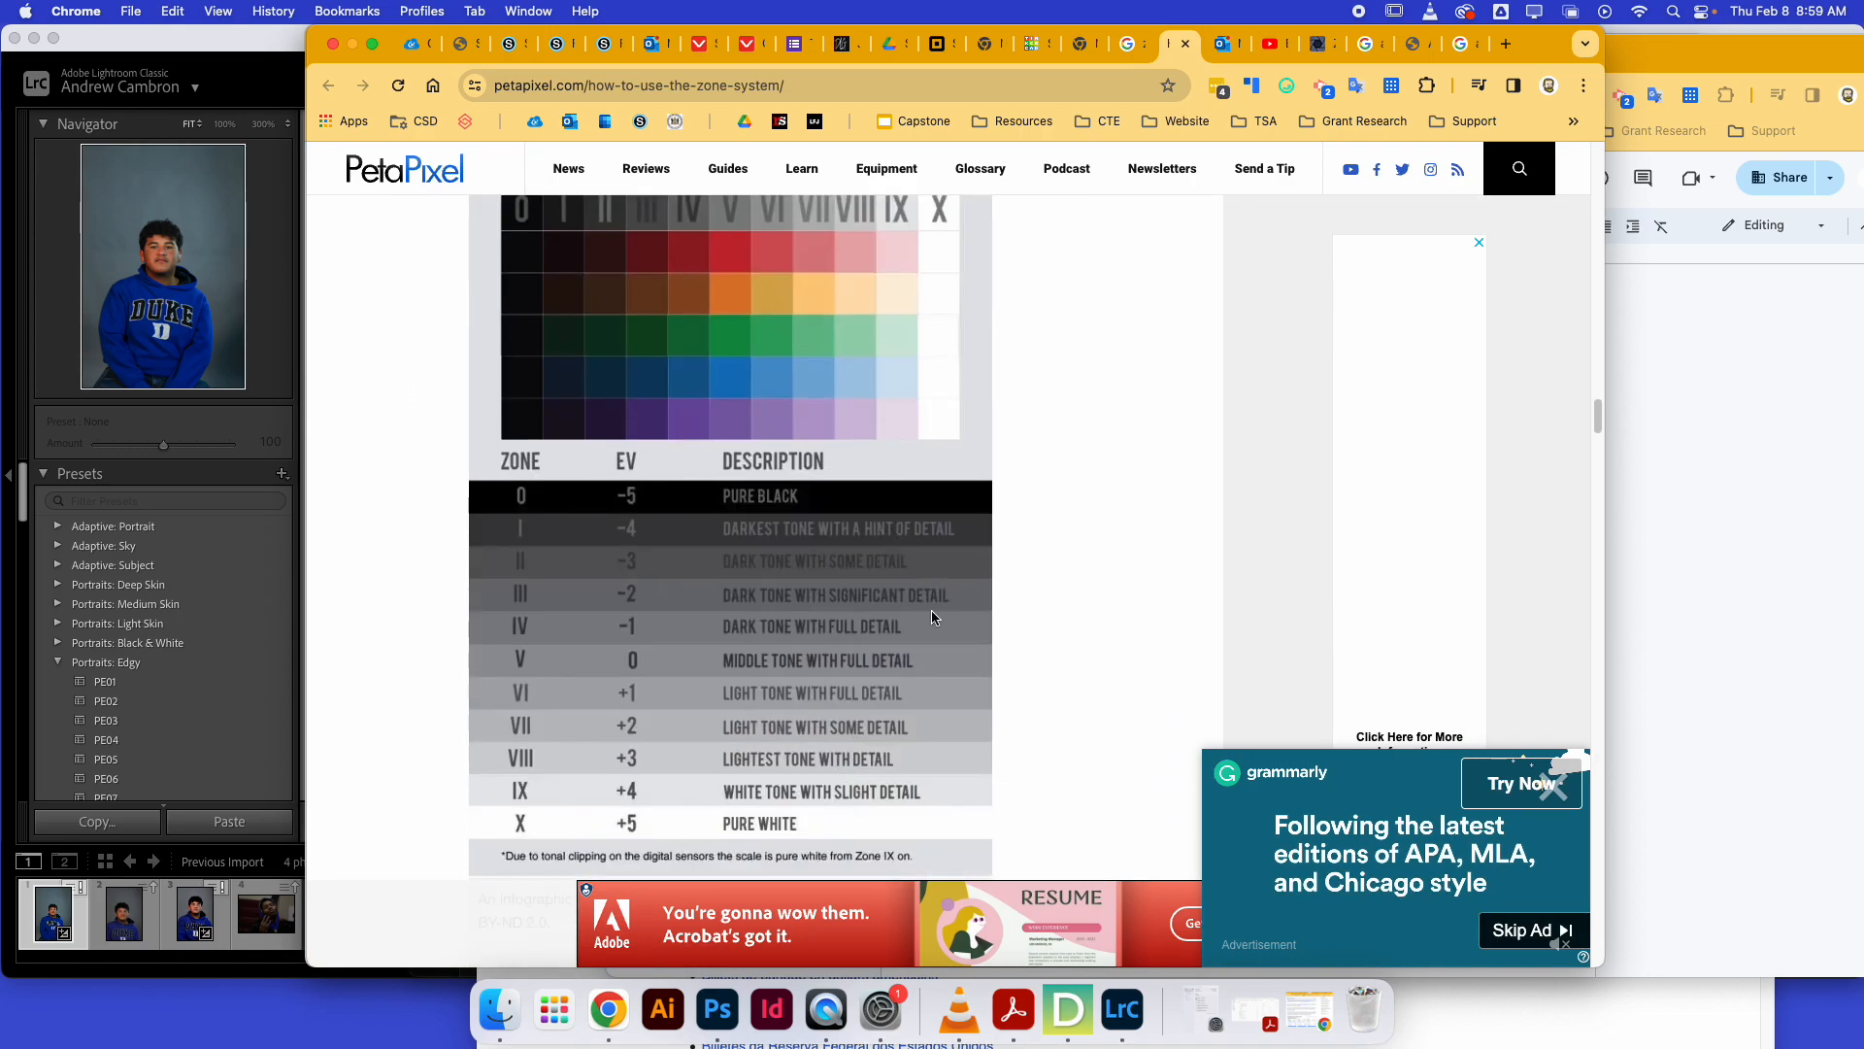
scroll(930, 617, "down", 1)
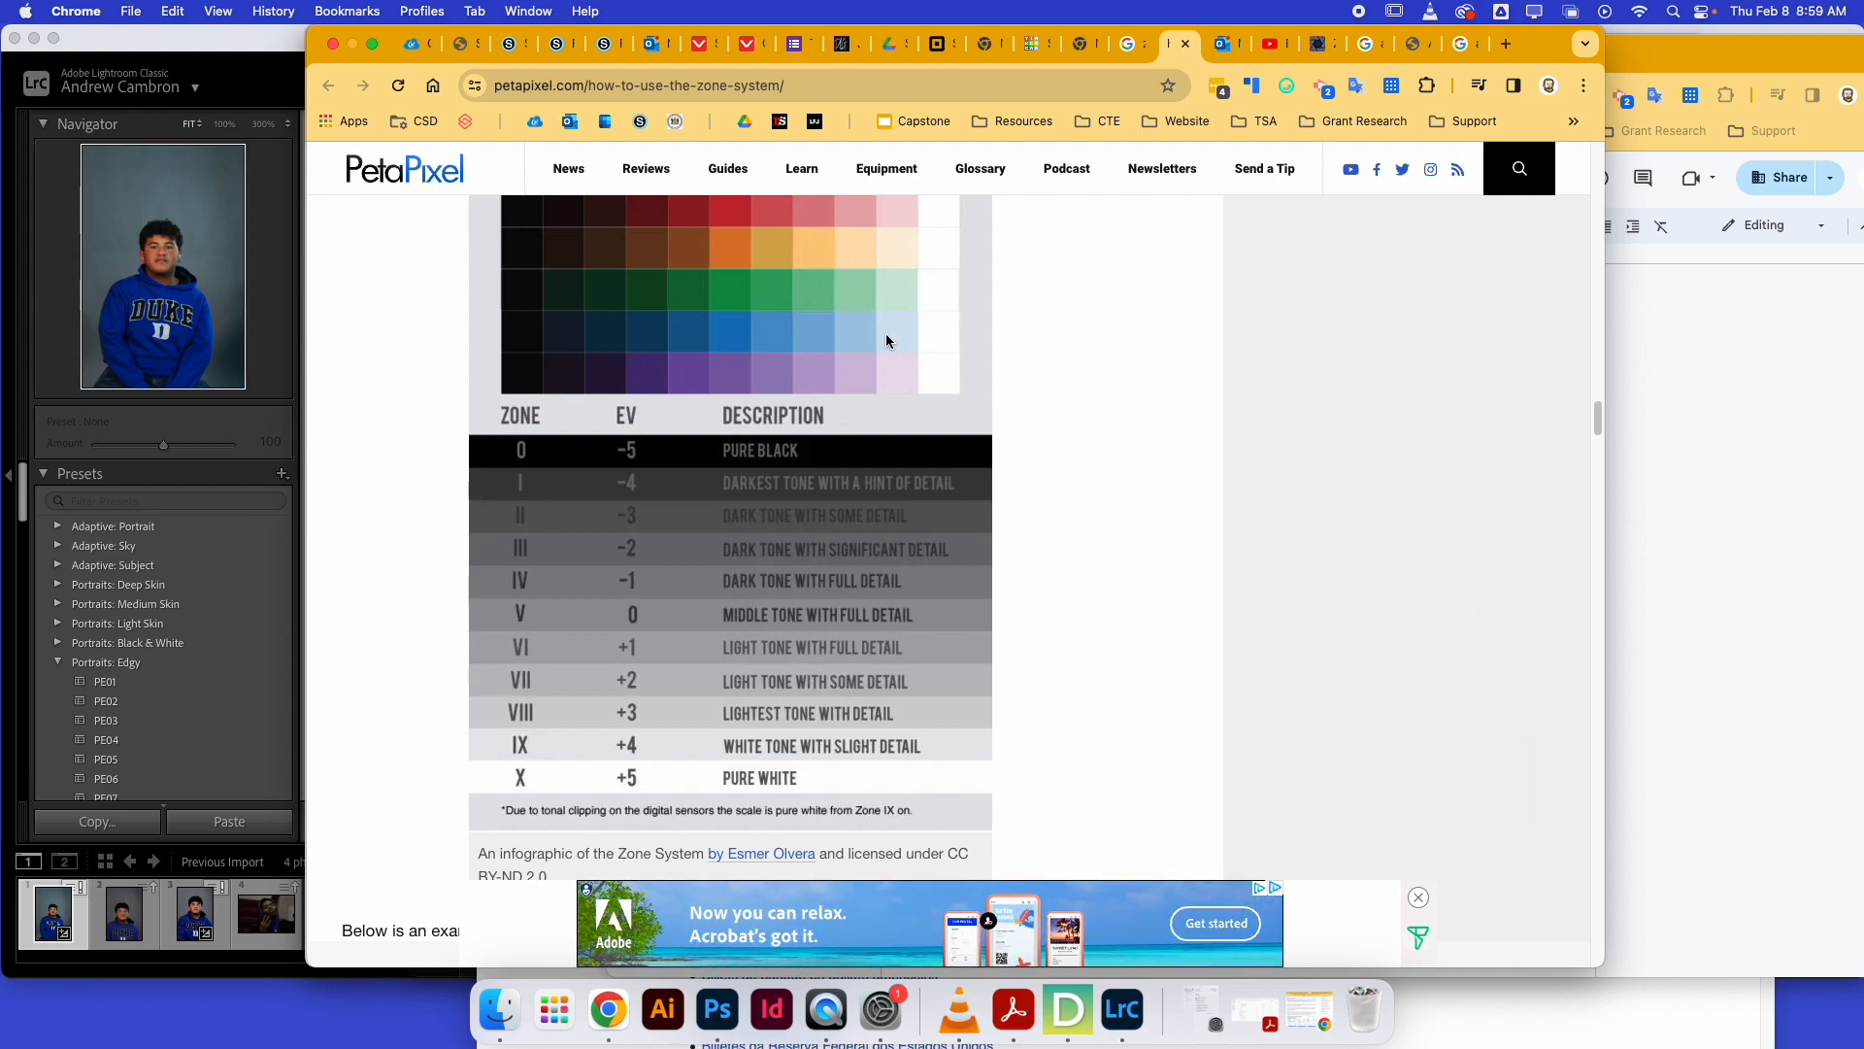
Switch to the portrait in Lightroom and raise its Exposure to +0.90.
left_click(251, 55)
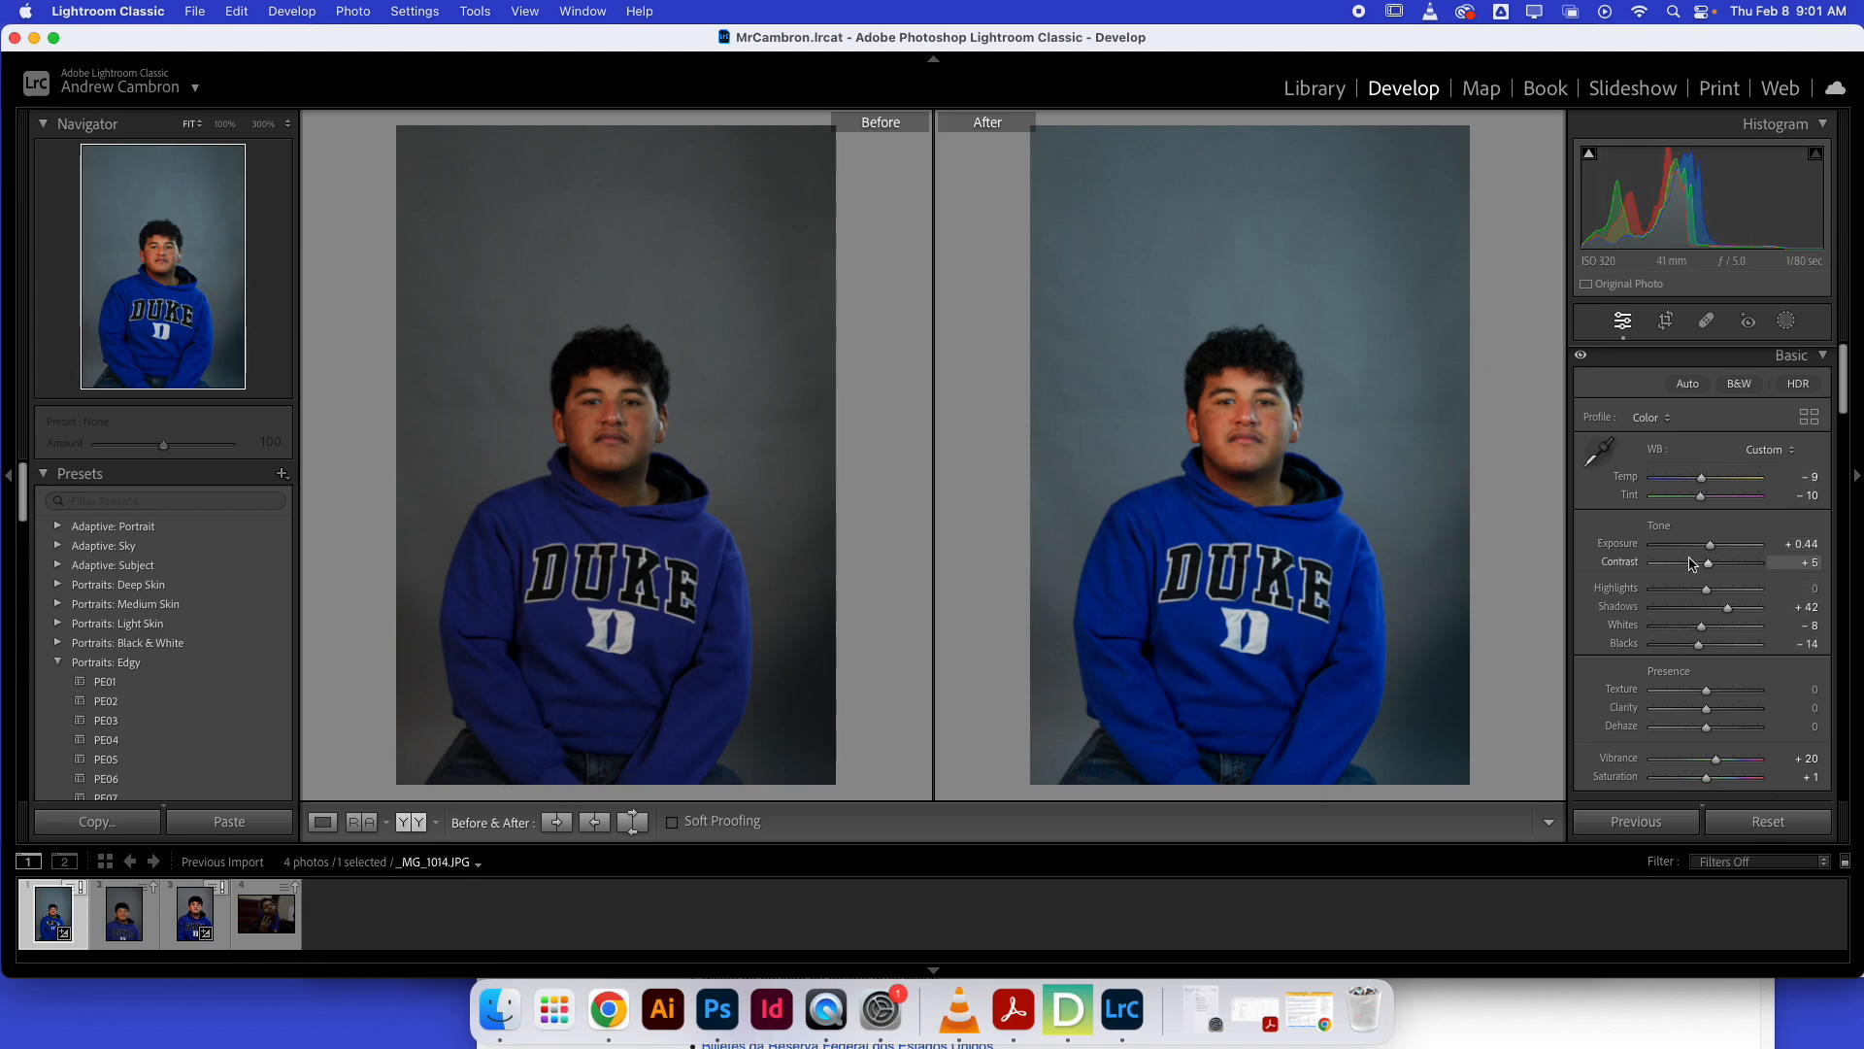
left_click_drag(1712, 547, 1717, 545)
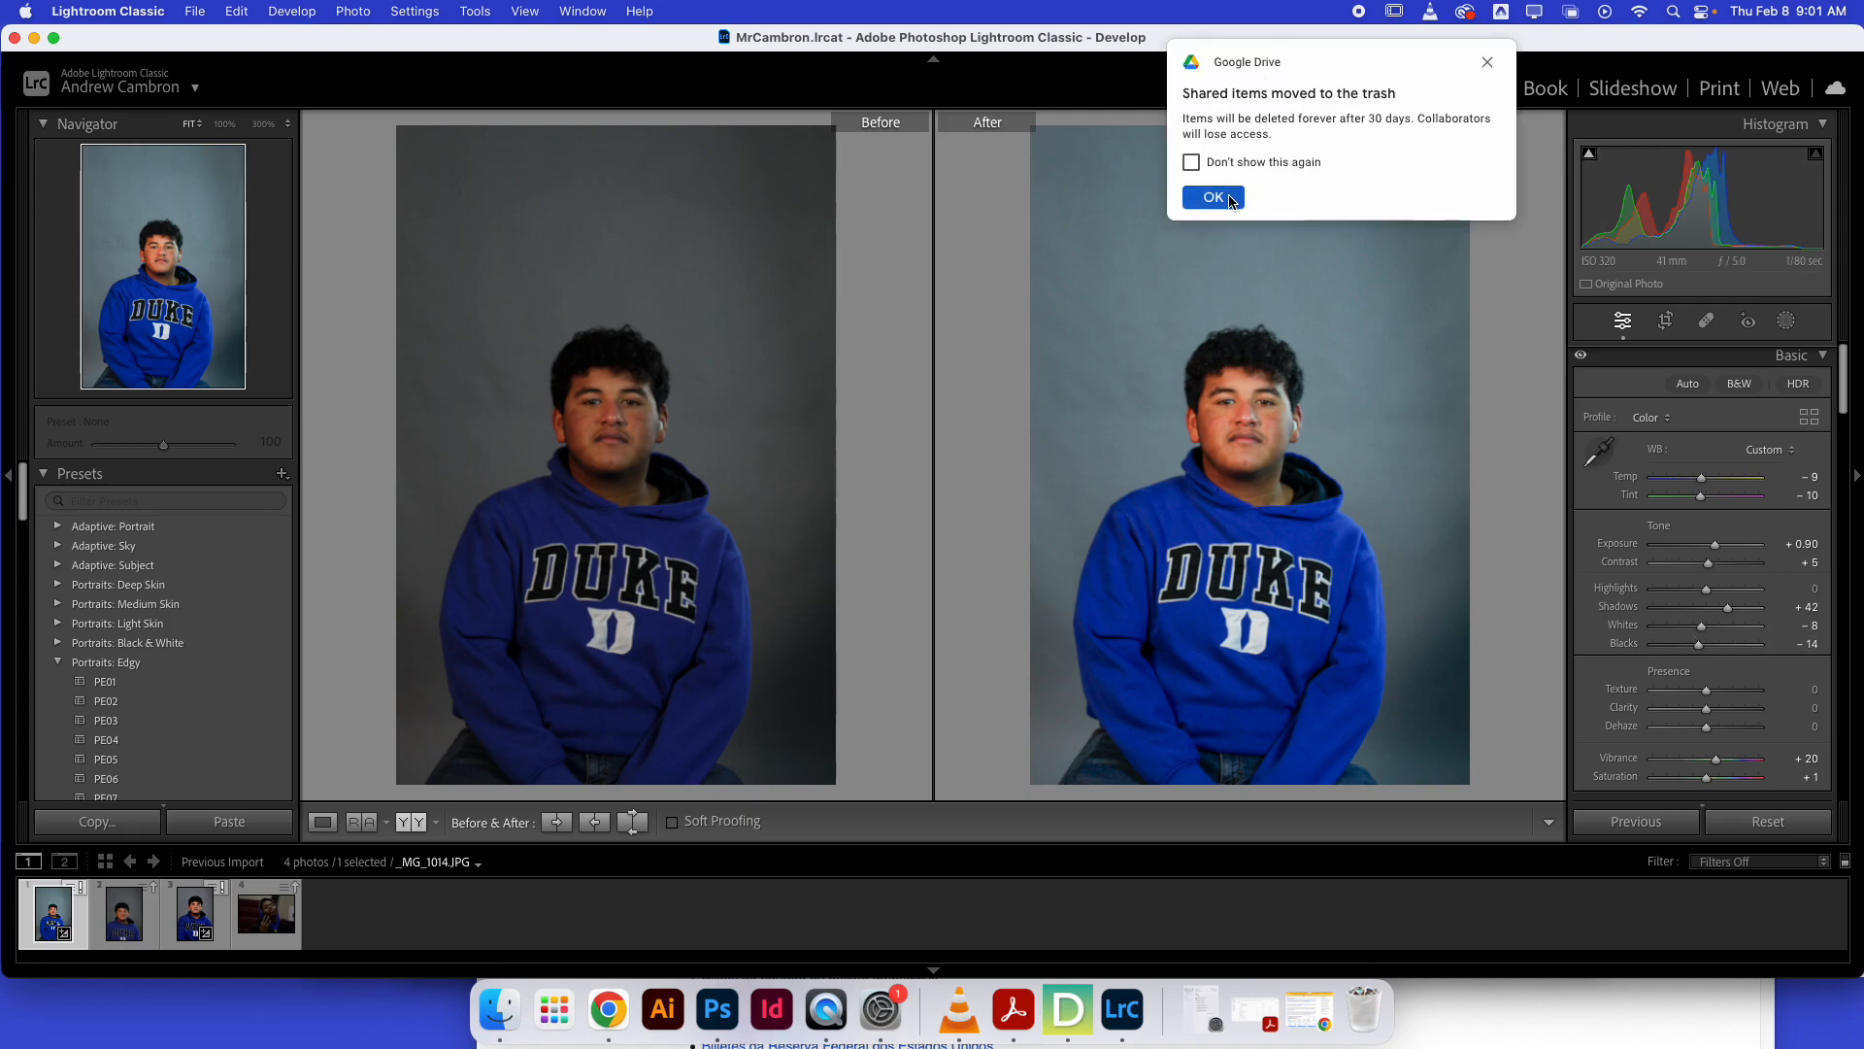
Dismiss the Drive notice and lower the portrait's Blacks to -55.
left_click(1225, 195)
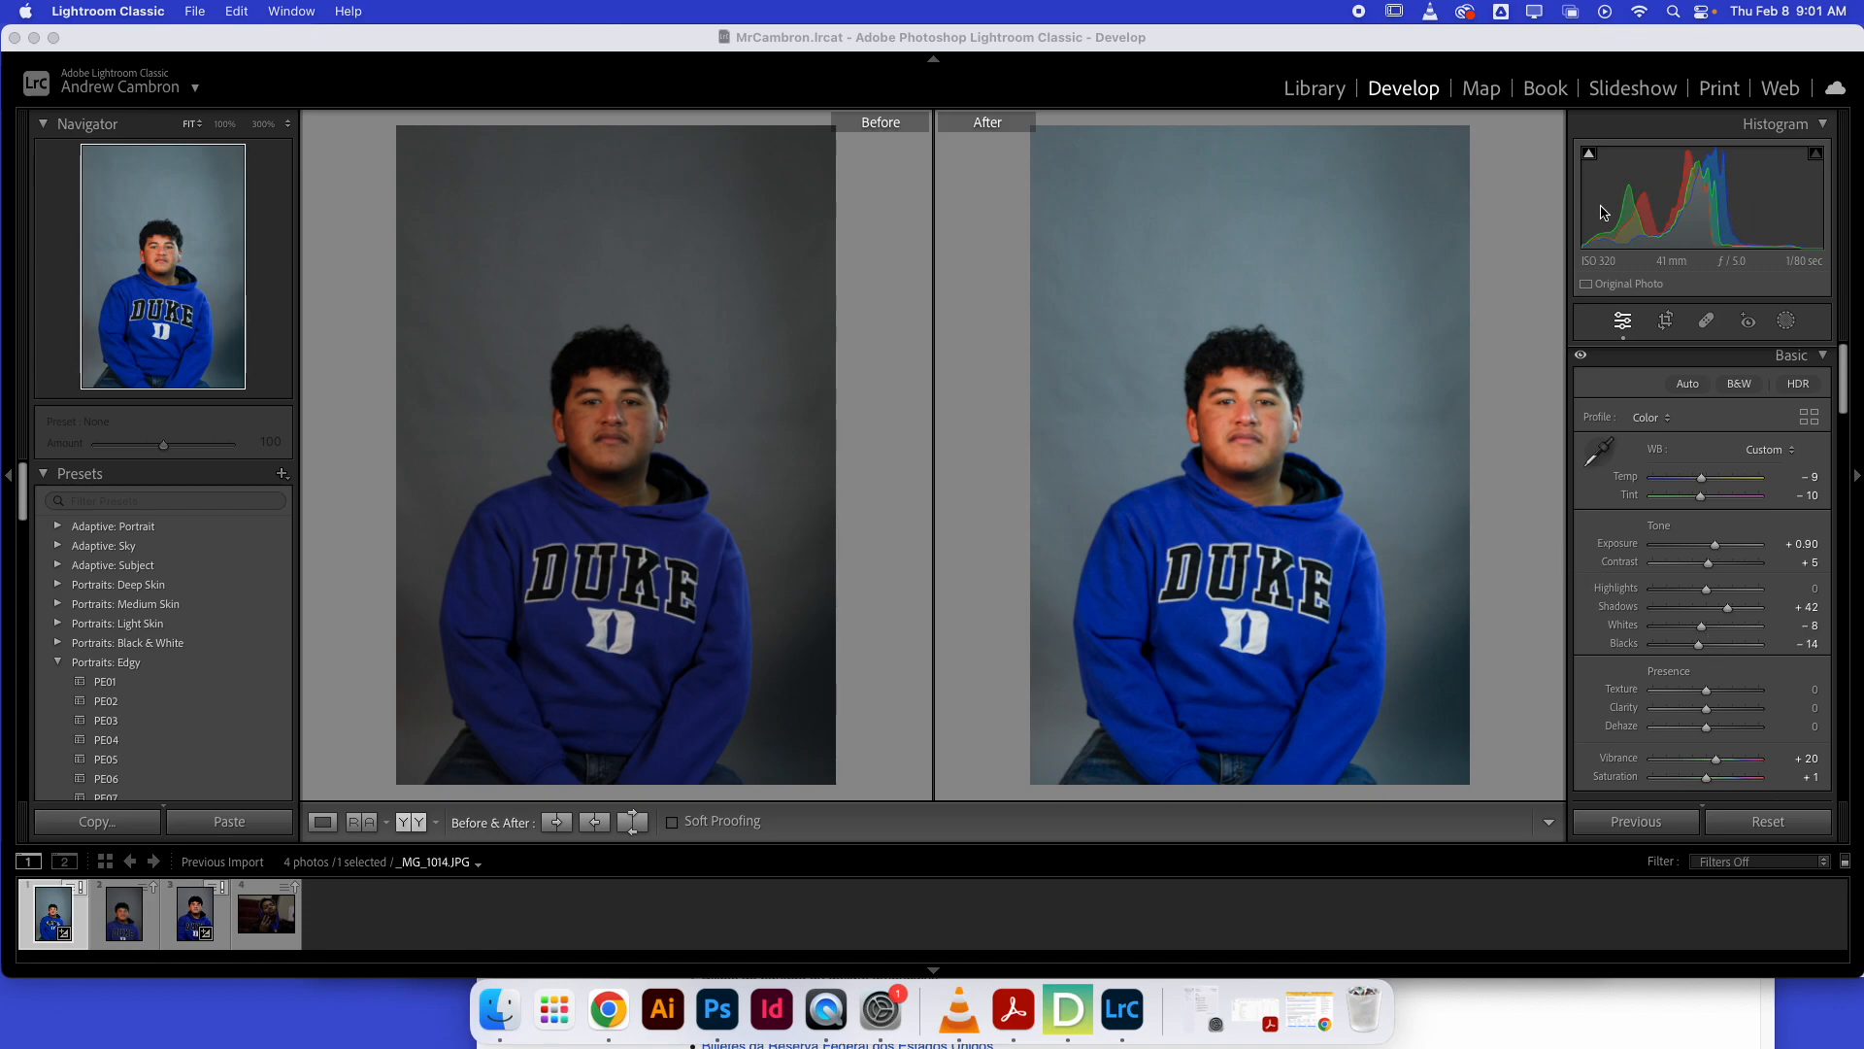
left_click(1698, 644)
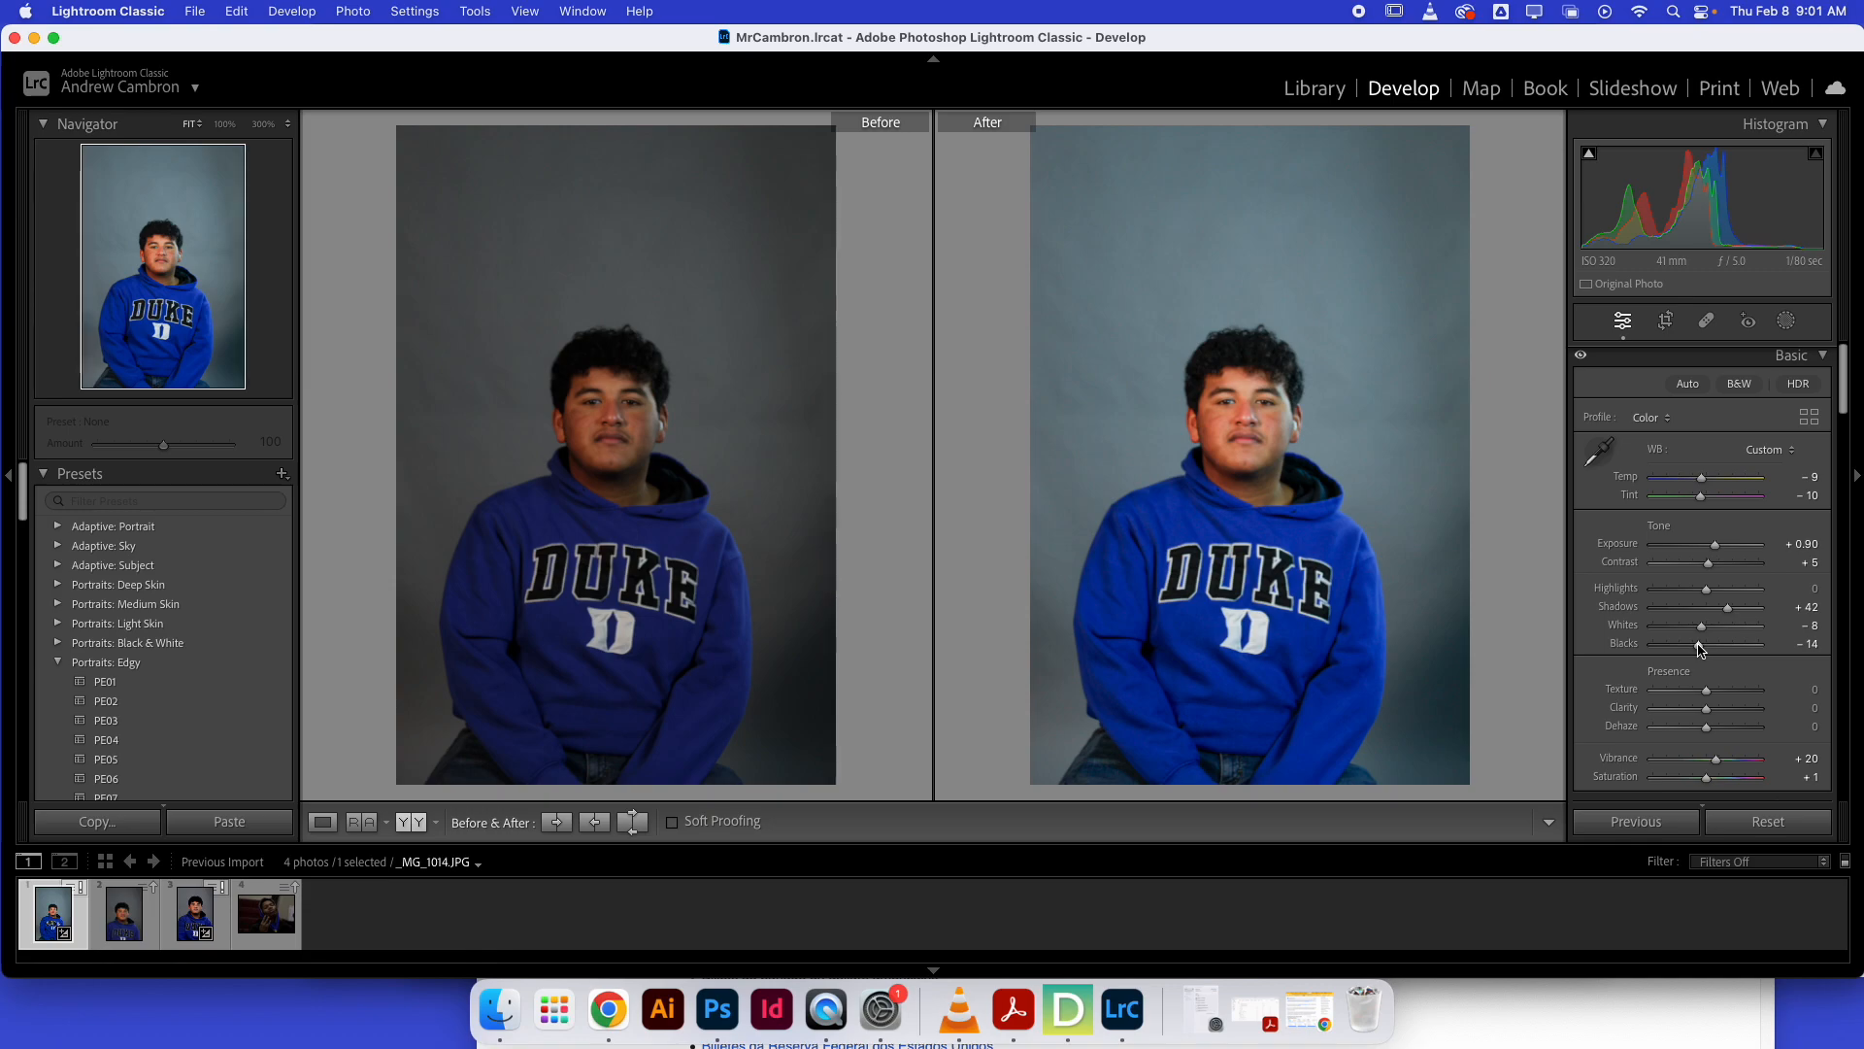
left_click_drag(1694, 643, 1686, 649)
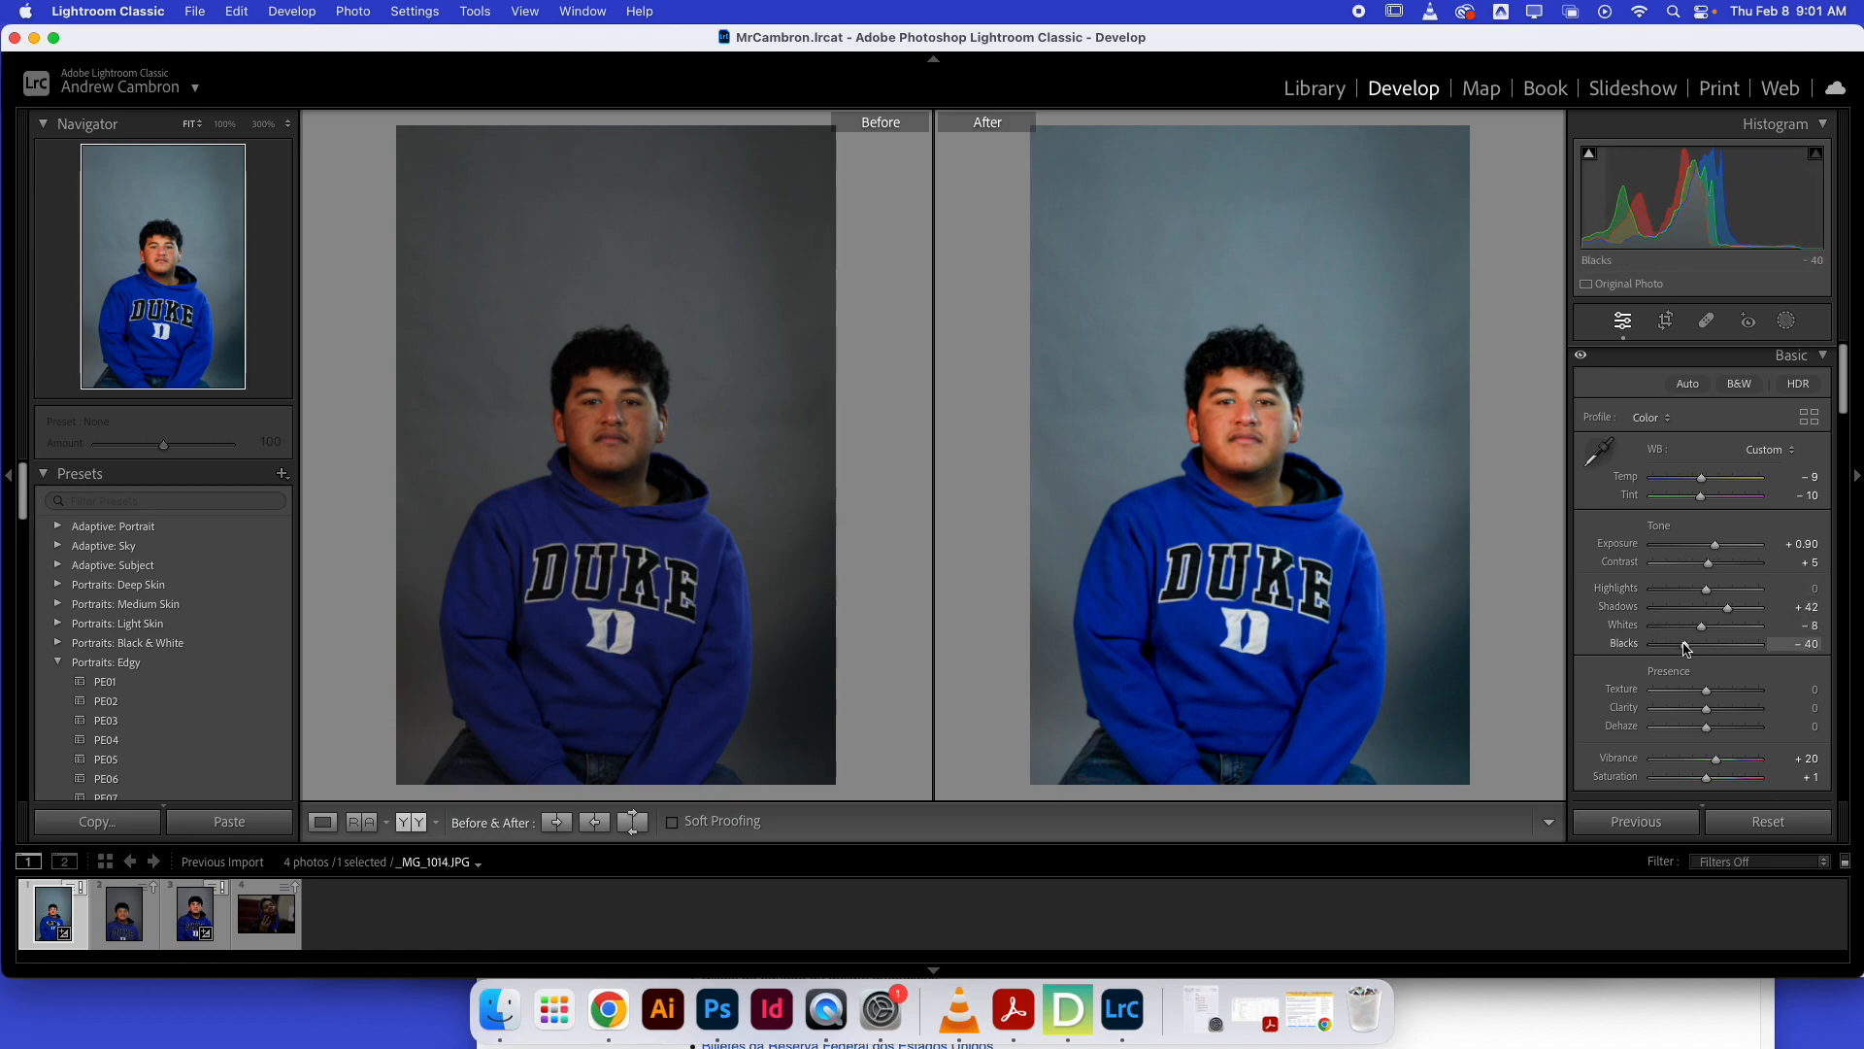
left_click_drag(1683, 648, 1676, 648)
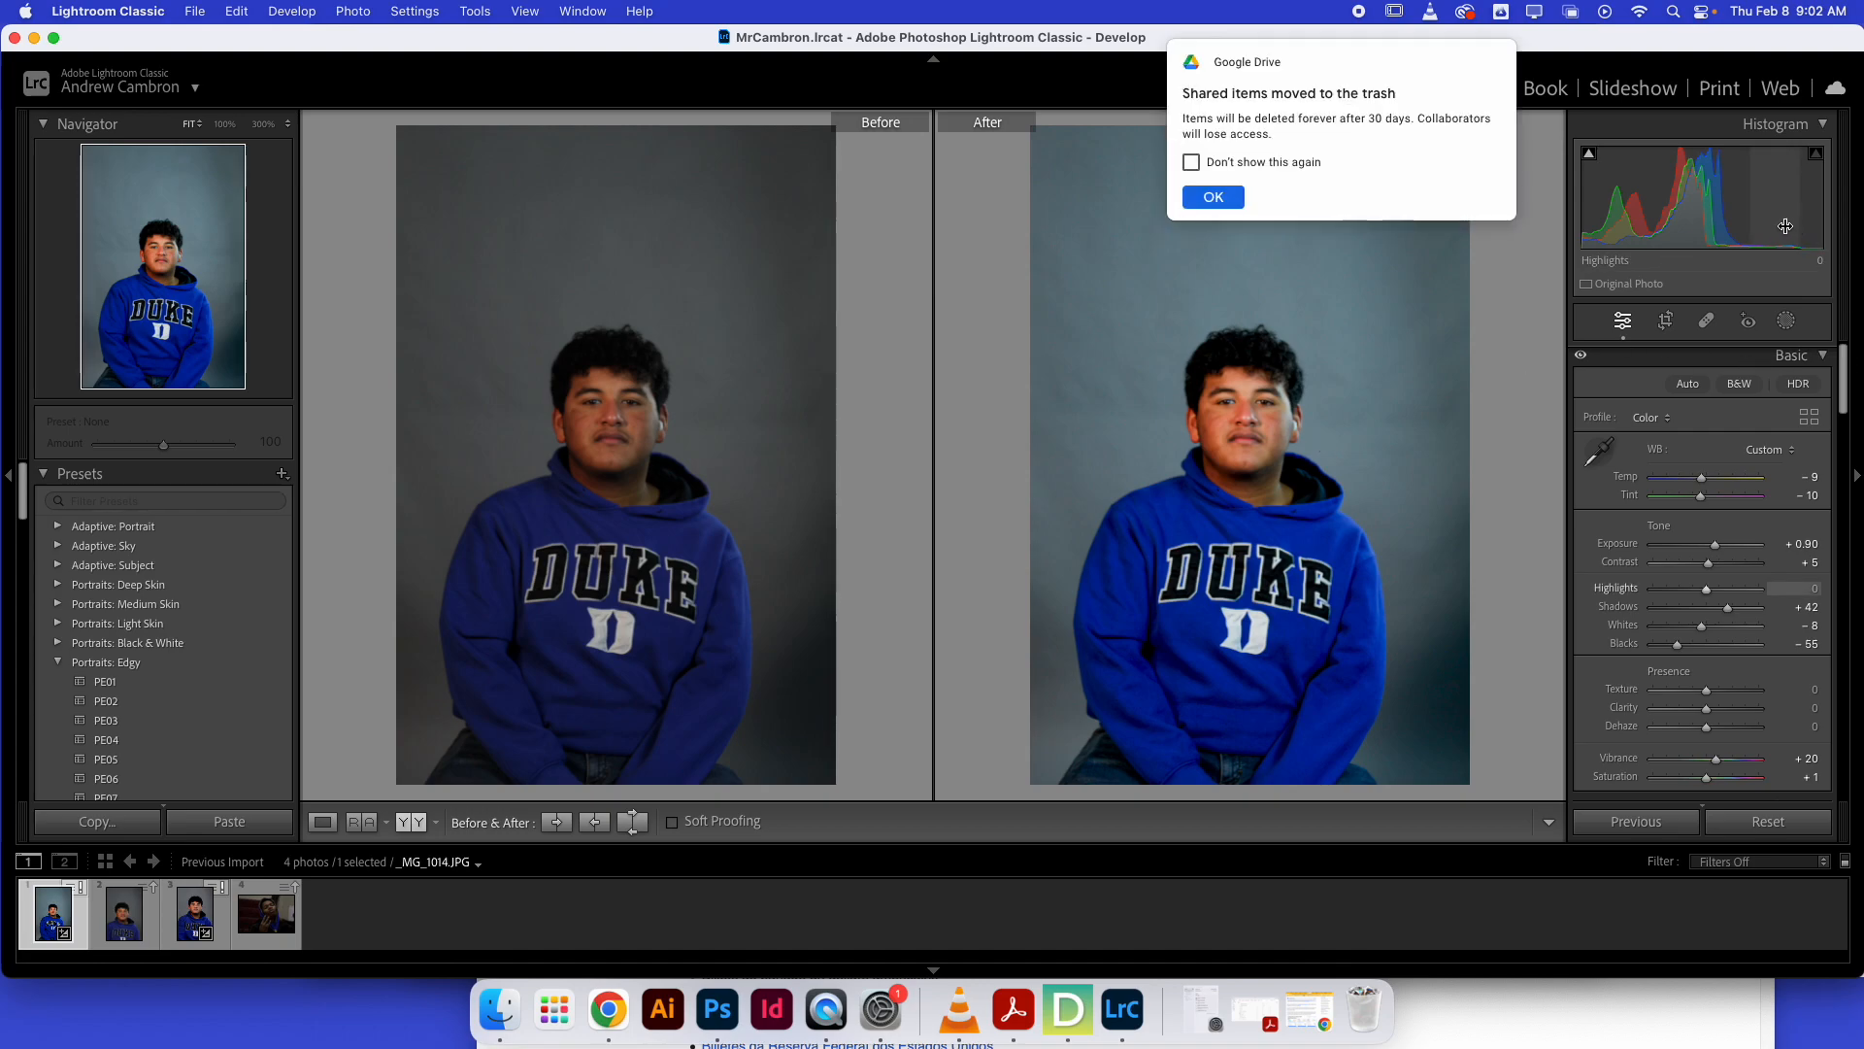
Dismiss the Drive notice and raise the portrait's Whites to +43.
left_click(1215, 191)
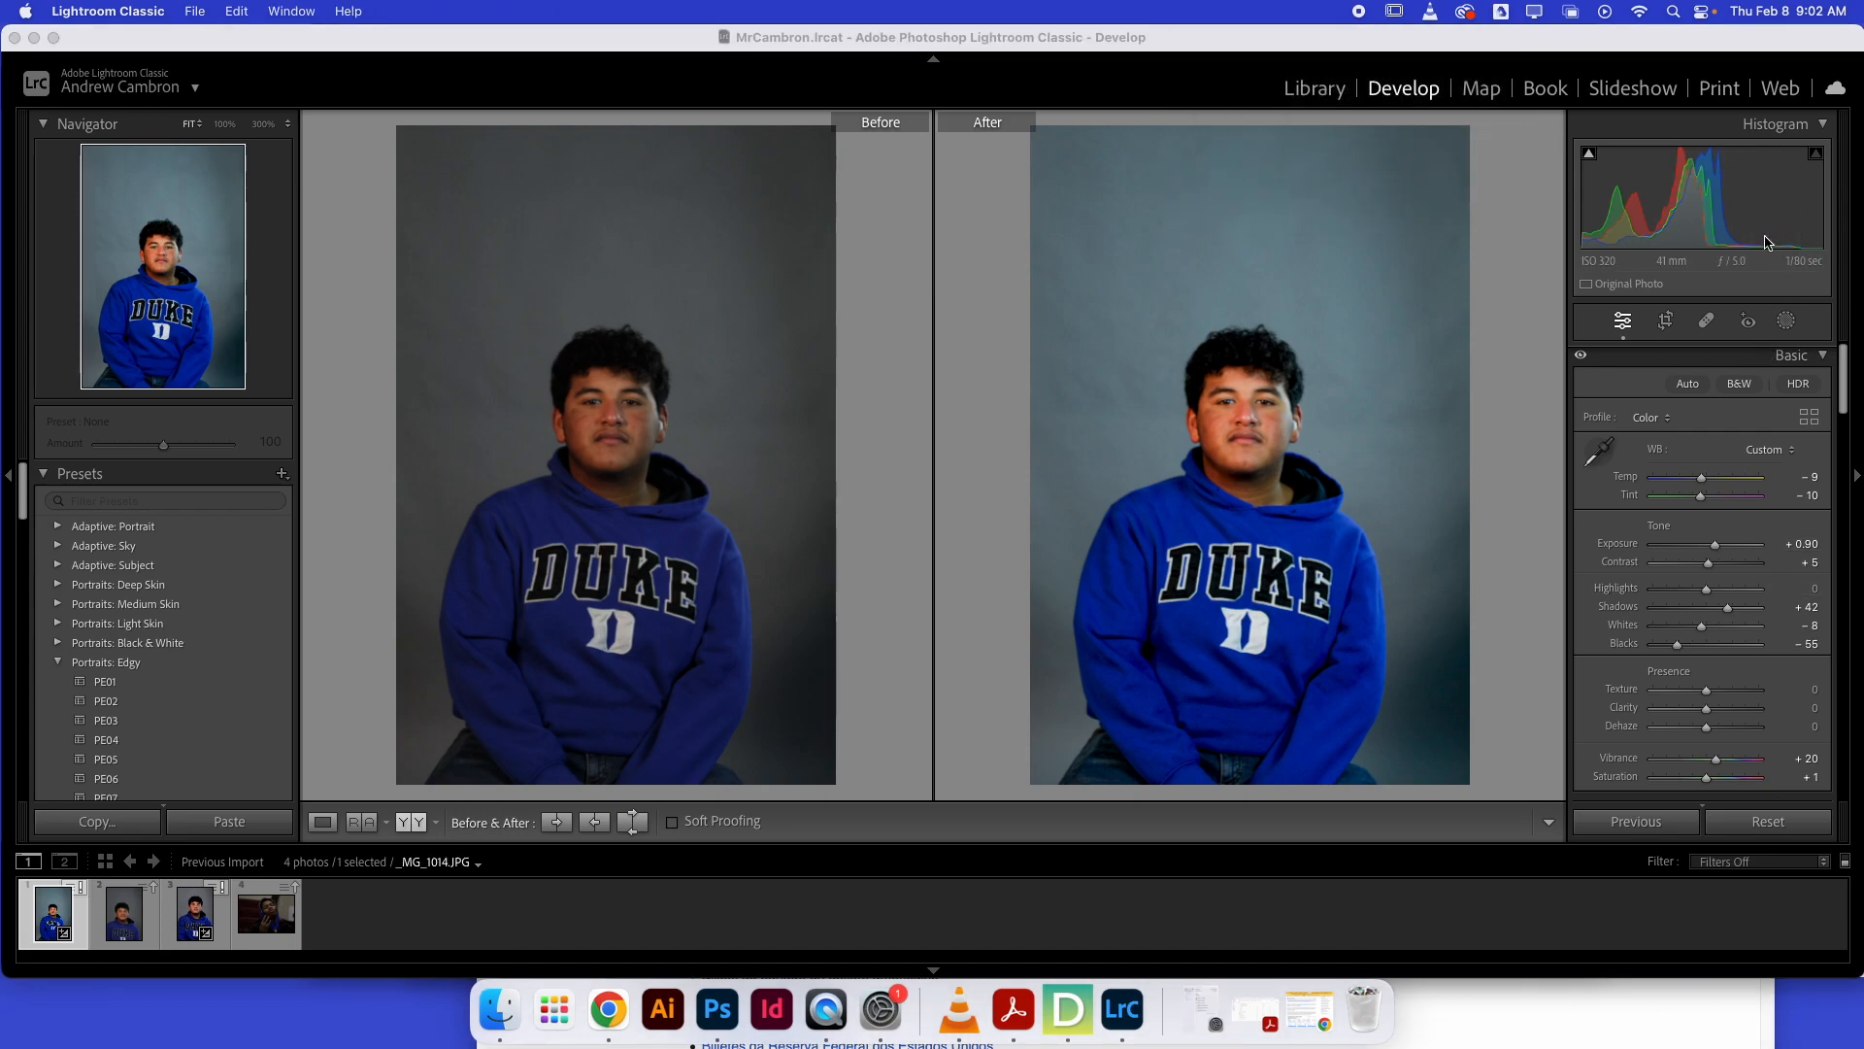
left_click(1702, 633)
left_click_drag(1702, 633, 1726, 633)
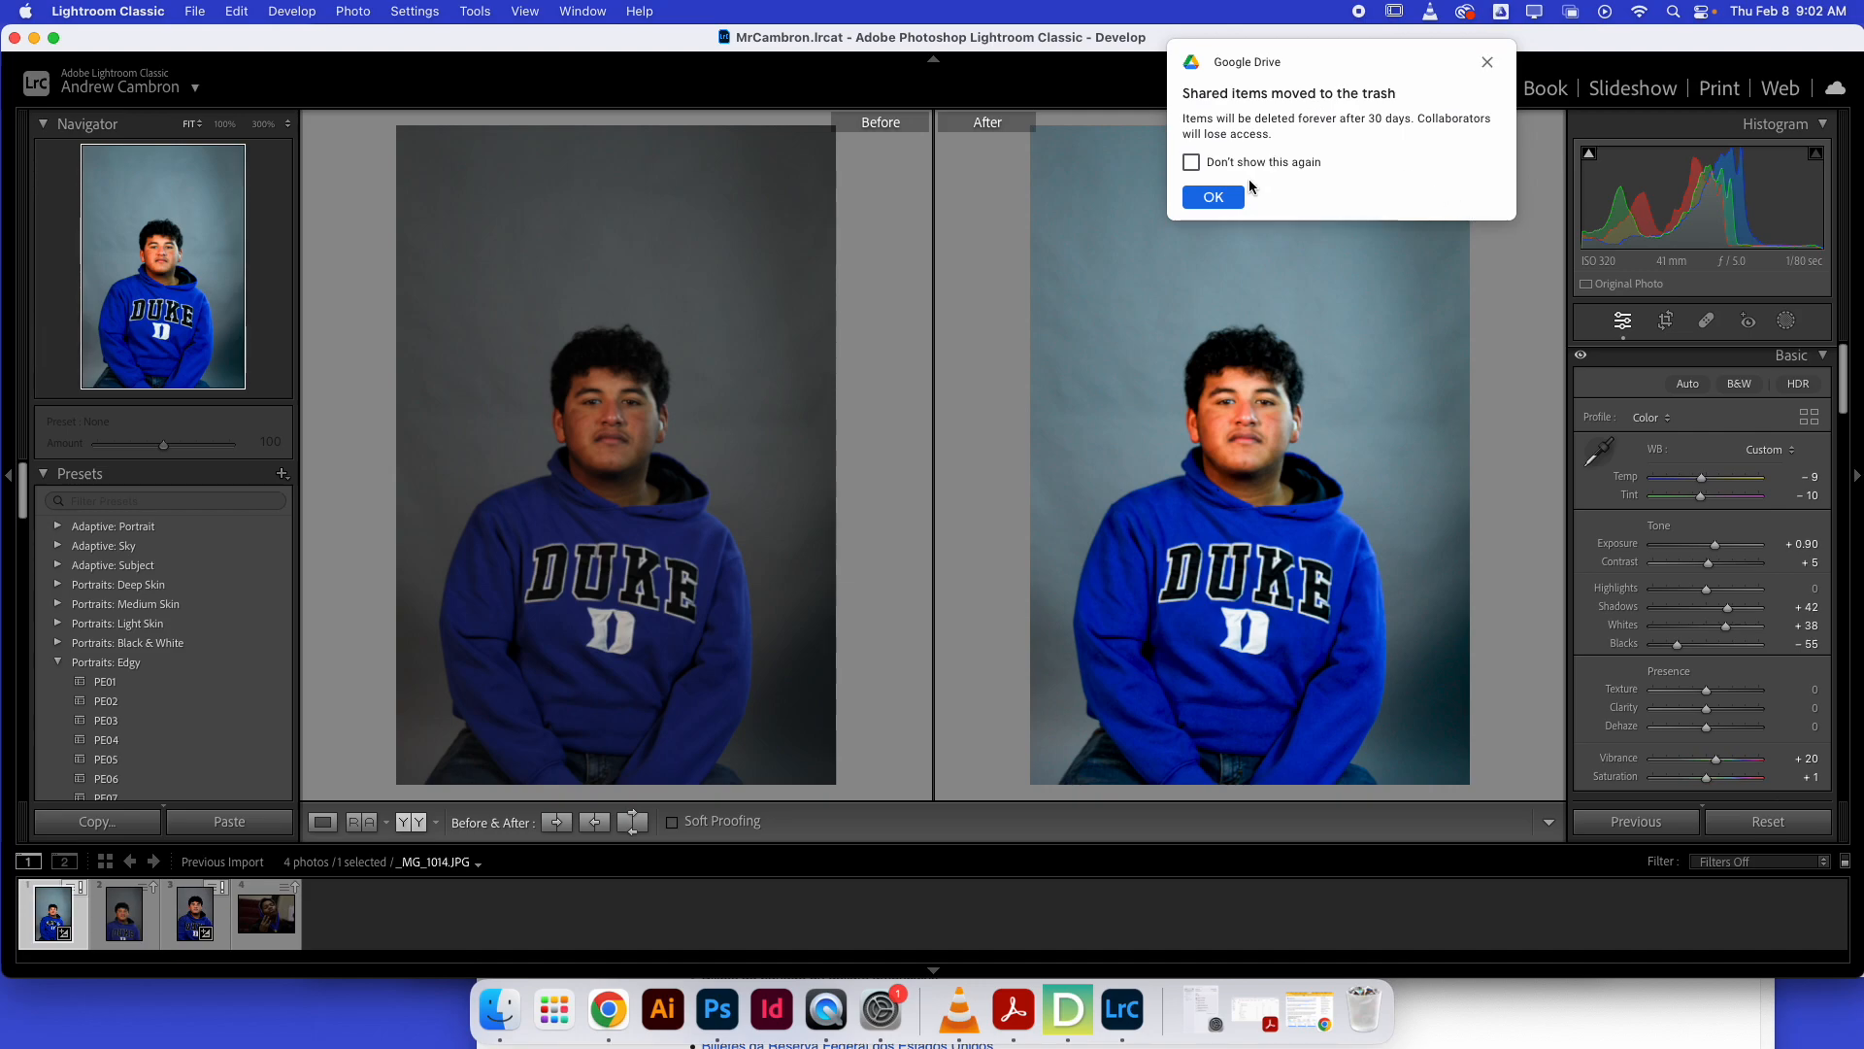
left_click(1226, 197)
left_click_drag(1725, 632, 1730, 629)
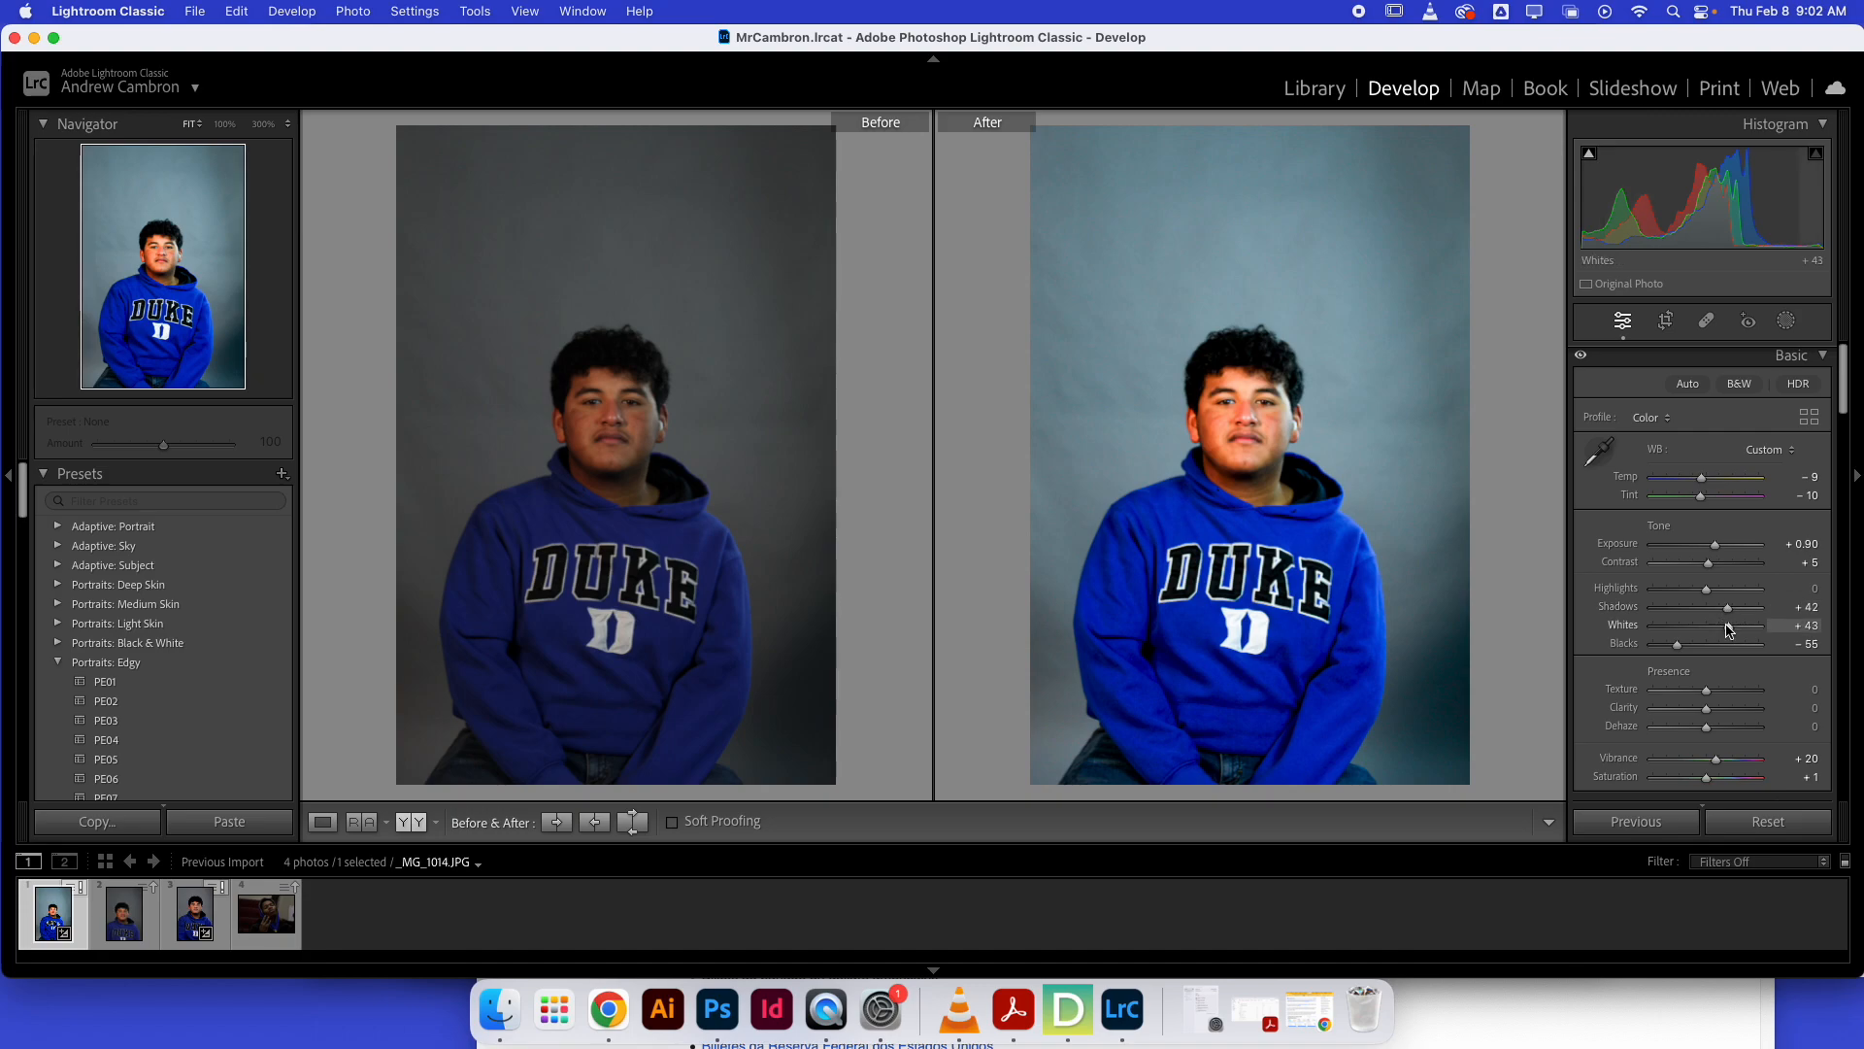
Adjust the portrait's Shadows, settling on +1, and dismiss the Drive notice.
left_click_drag(1729, 610, 1698, 610)
left_click(1216, 199)
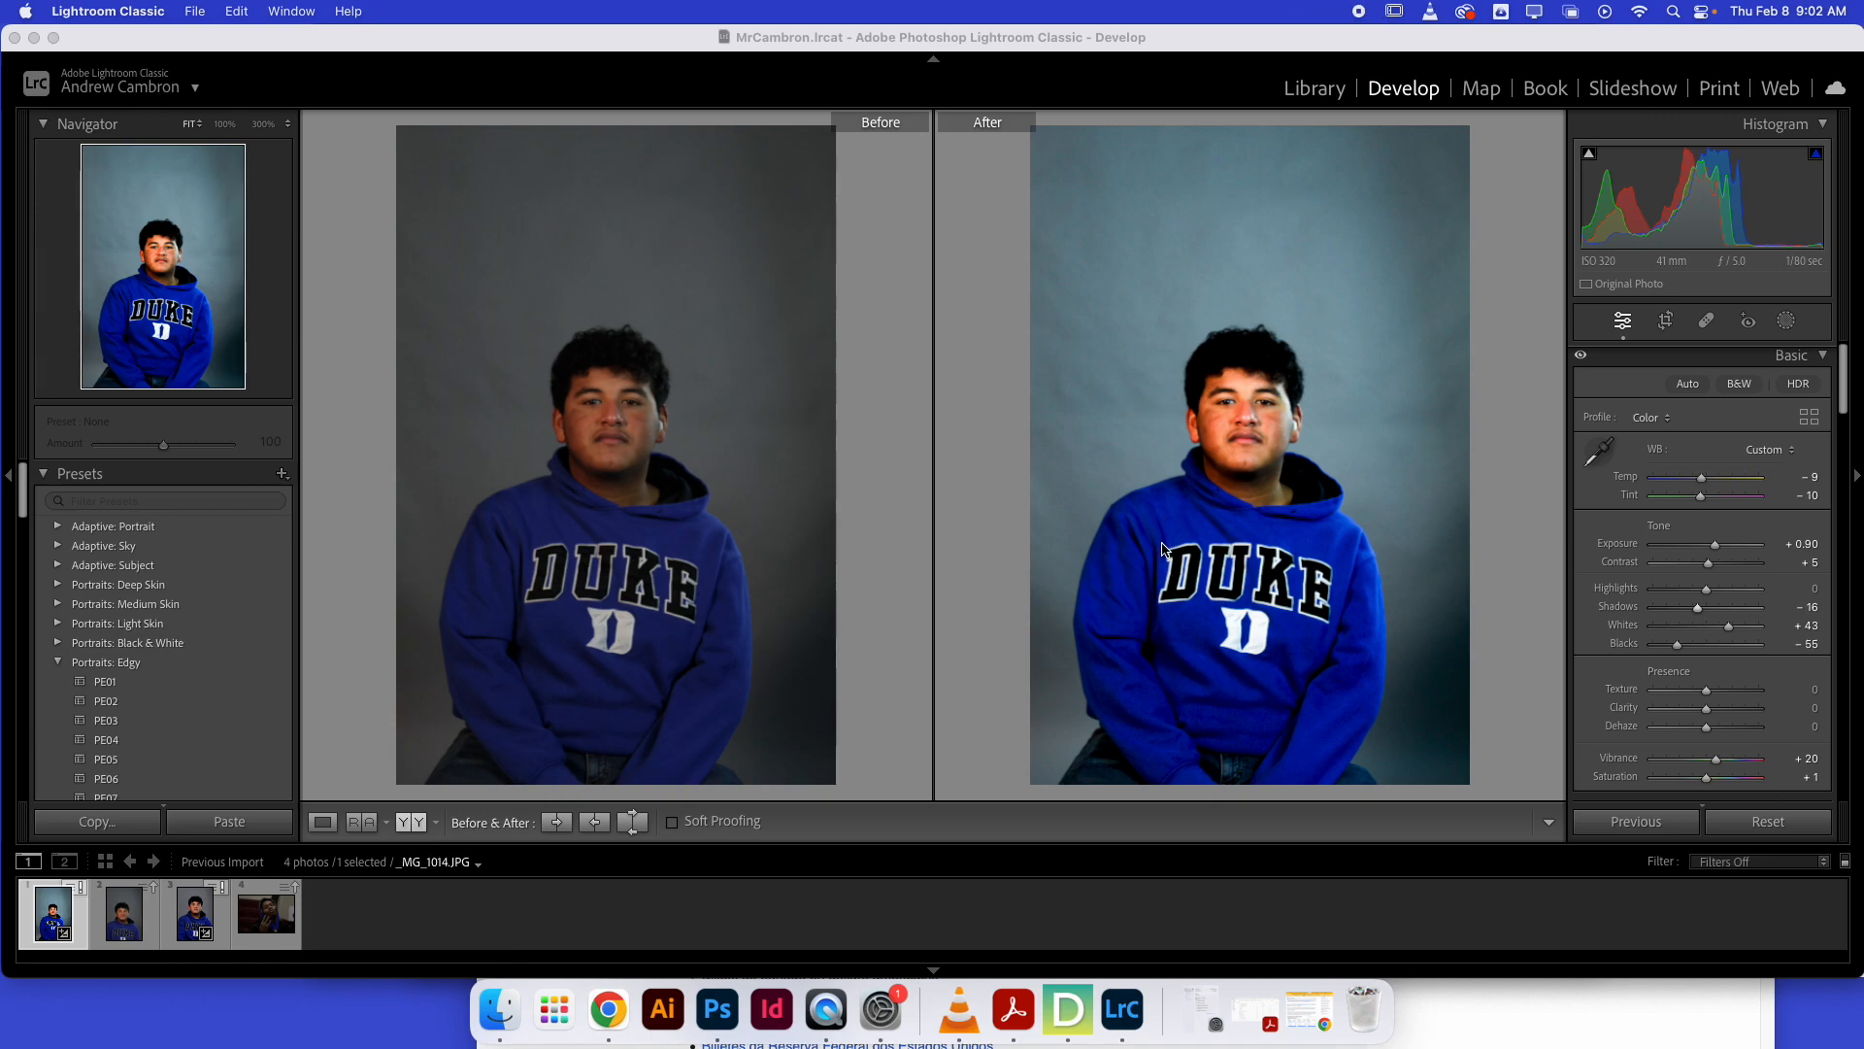
mouse_move(1700, 609)
left_mouse_down()
mouse_move(1656, 610)
mouse_move(1710, 613)
left_mouse_up()
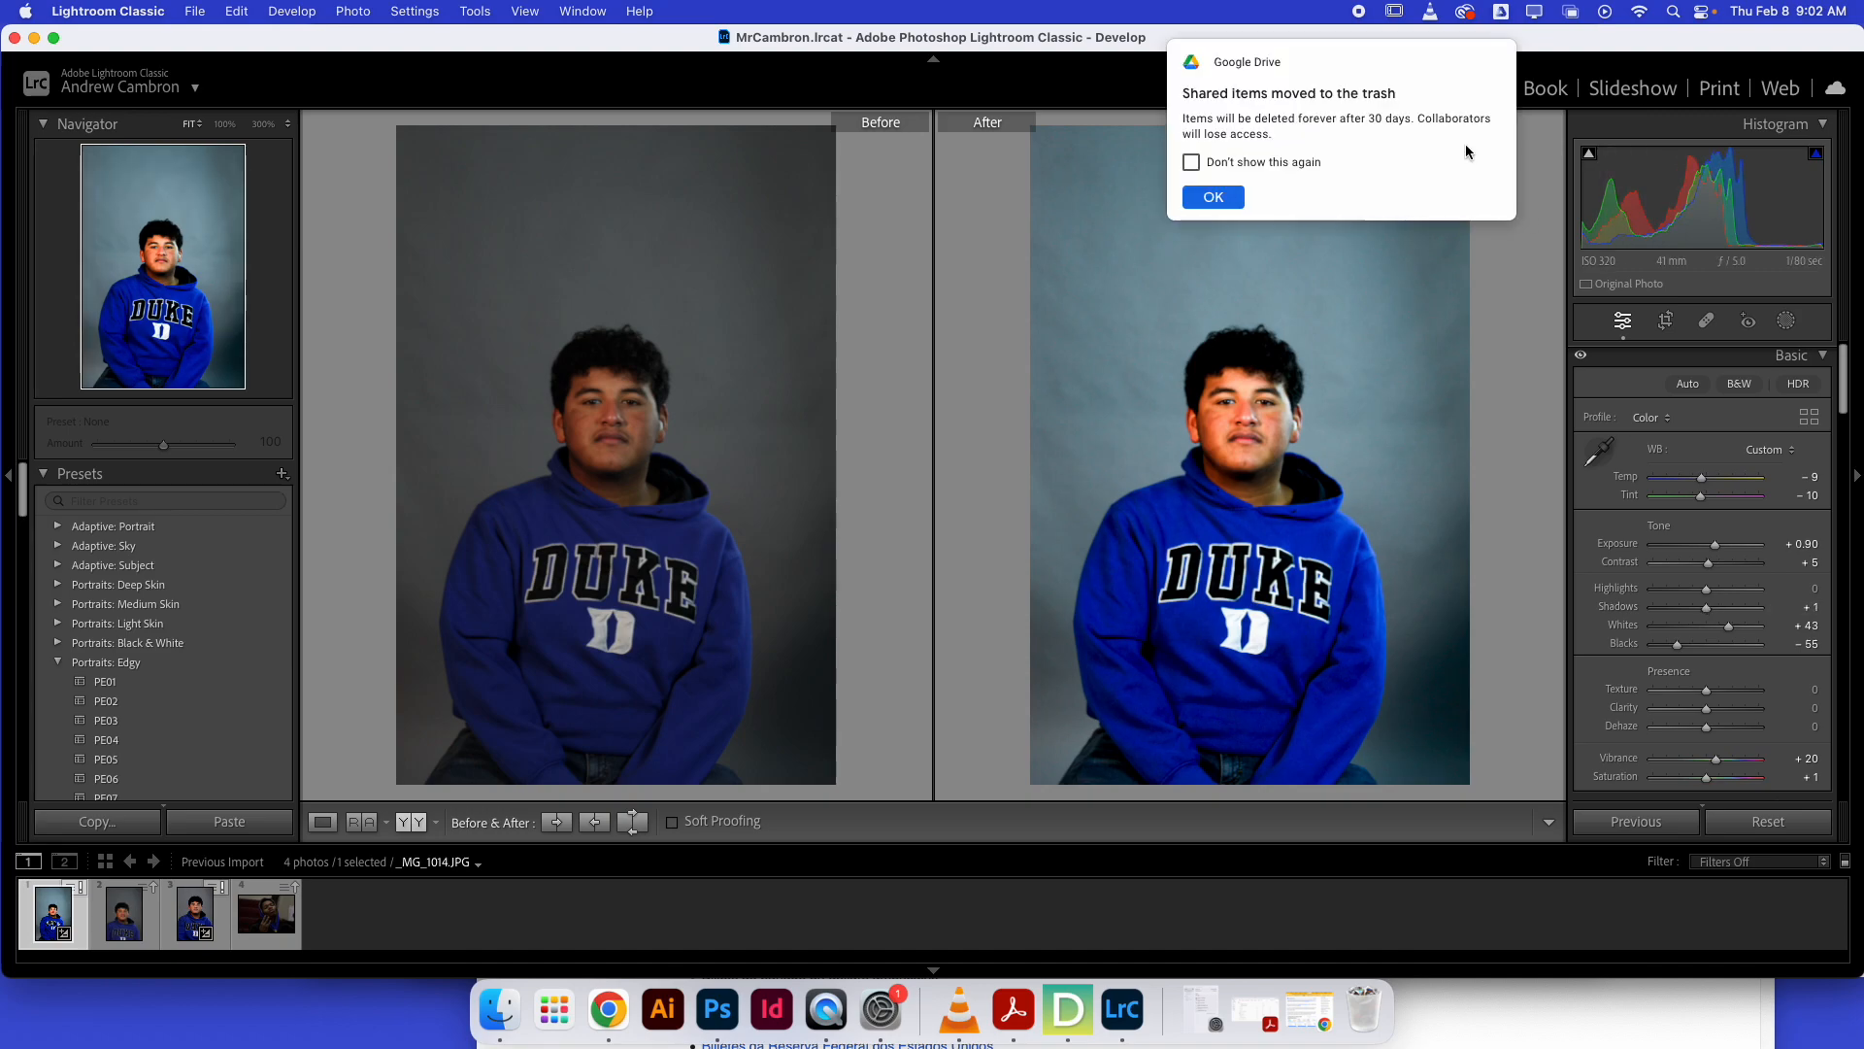
Turn off the Drive notice permanently and set the portrait's Highlights to +5.
left_click(1190, 162)
left_click(1209, 196)
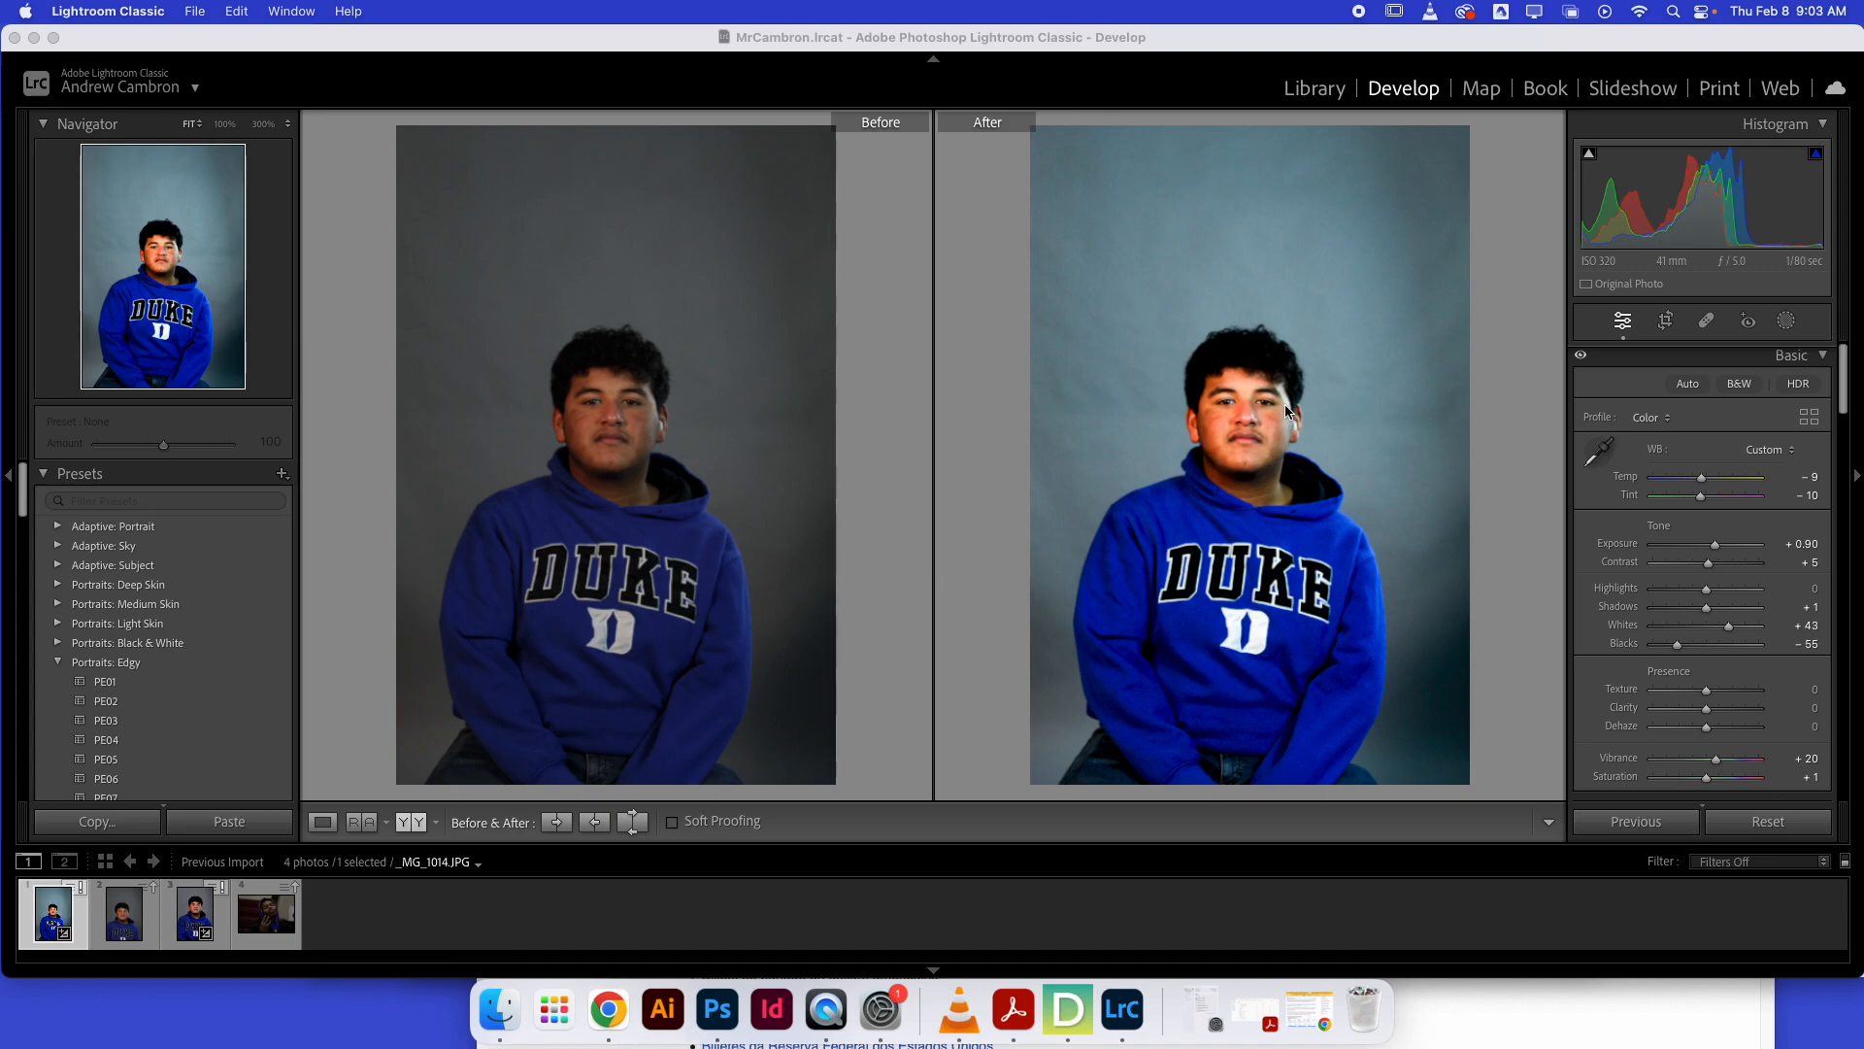
left_click_drag(1708, 590, 1715, 597)
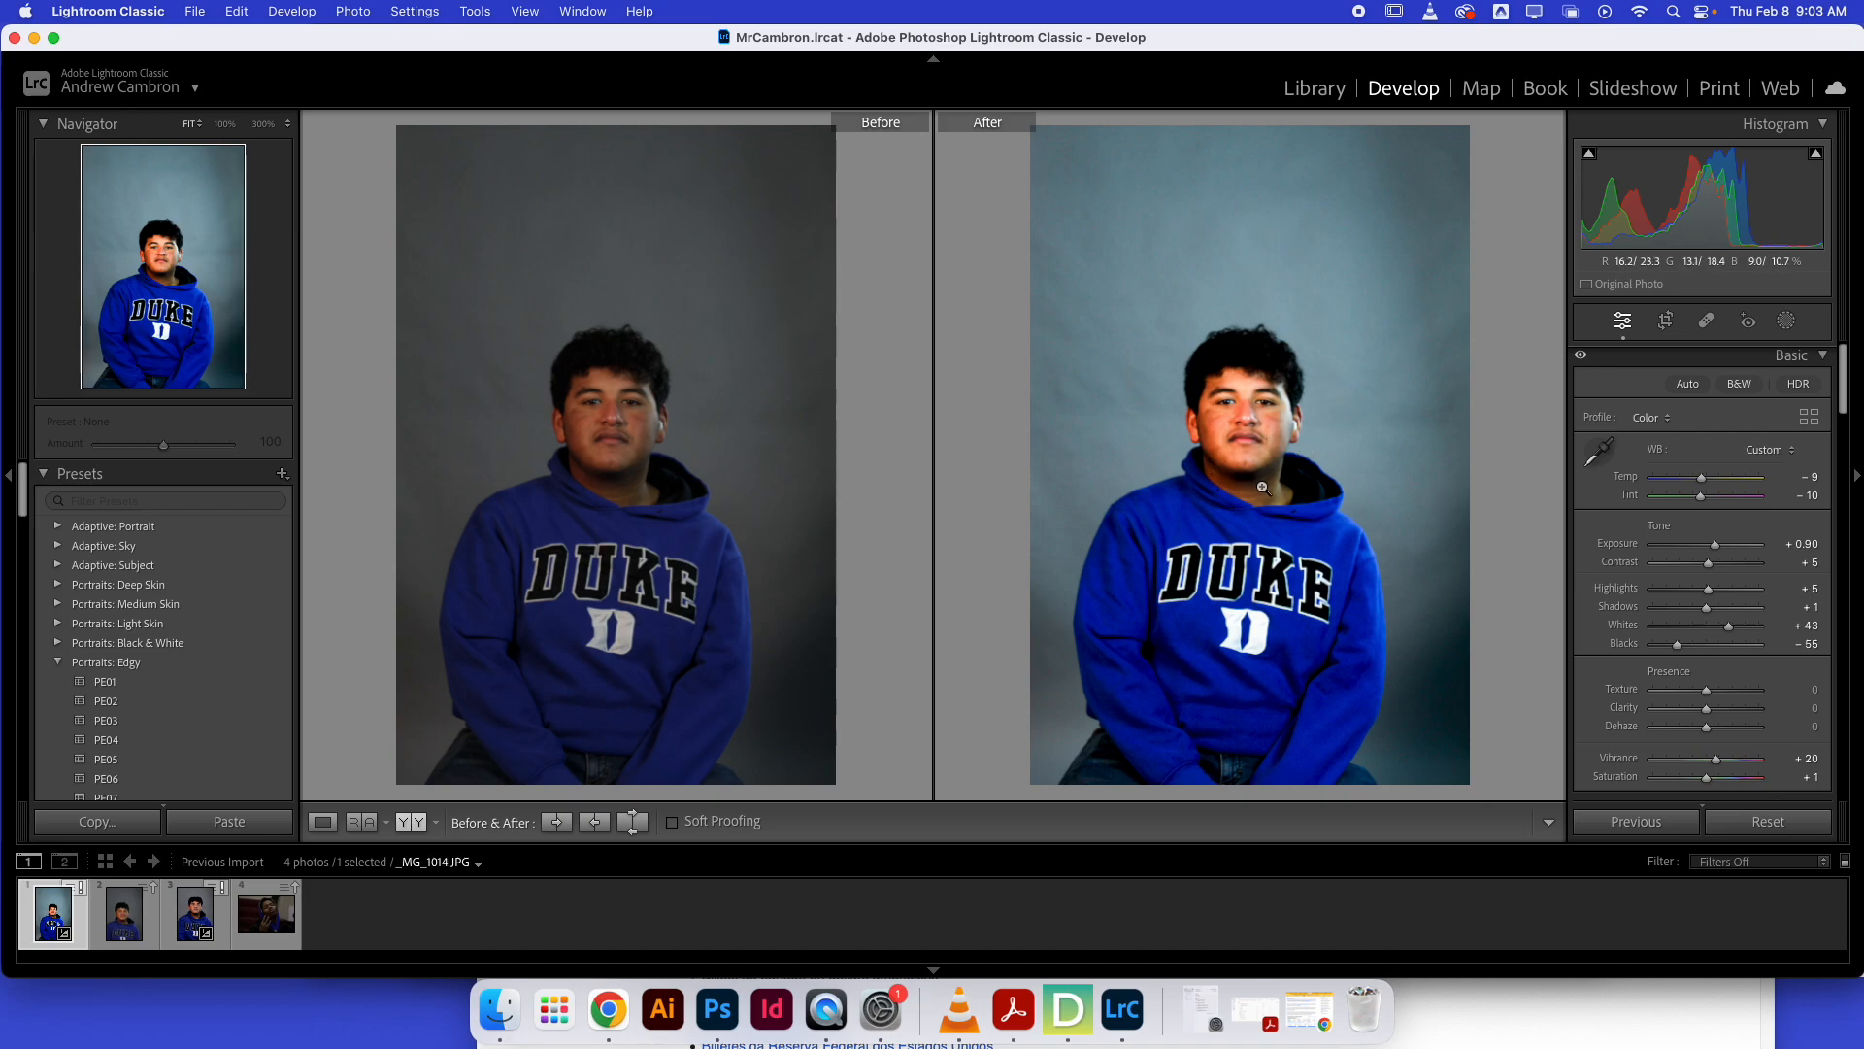
Set the portrait's white balance with the eyedropper on a neutral area, then fine-tune Temperature to -9.
left_click(1601, 453)
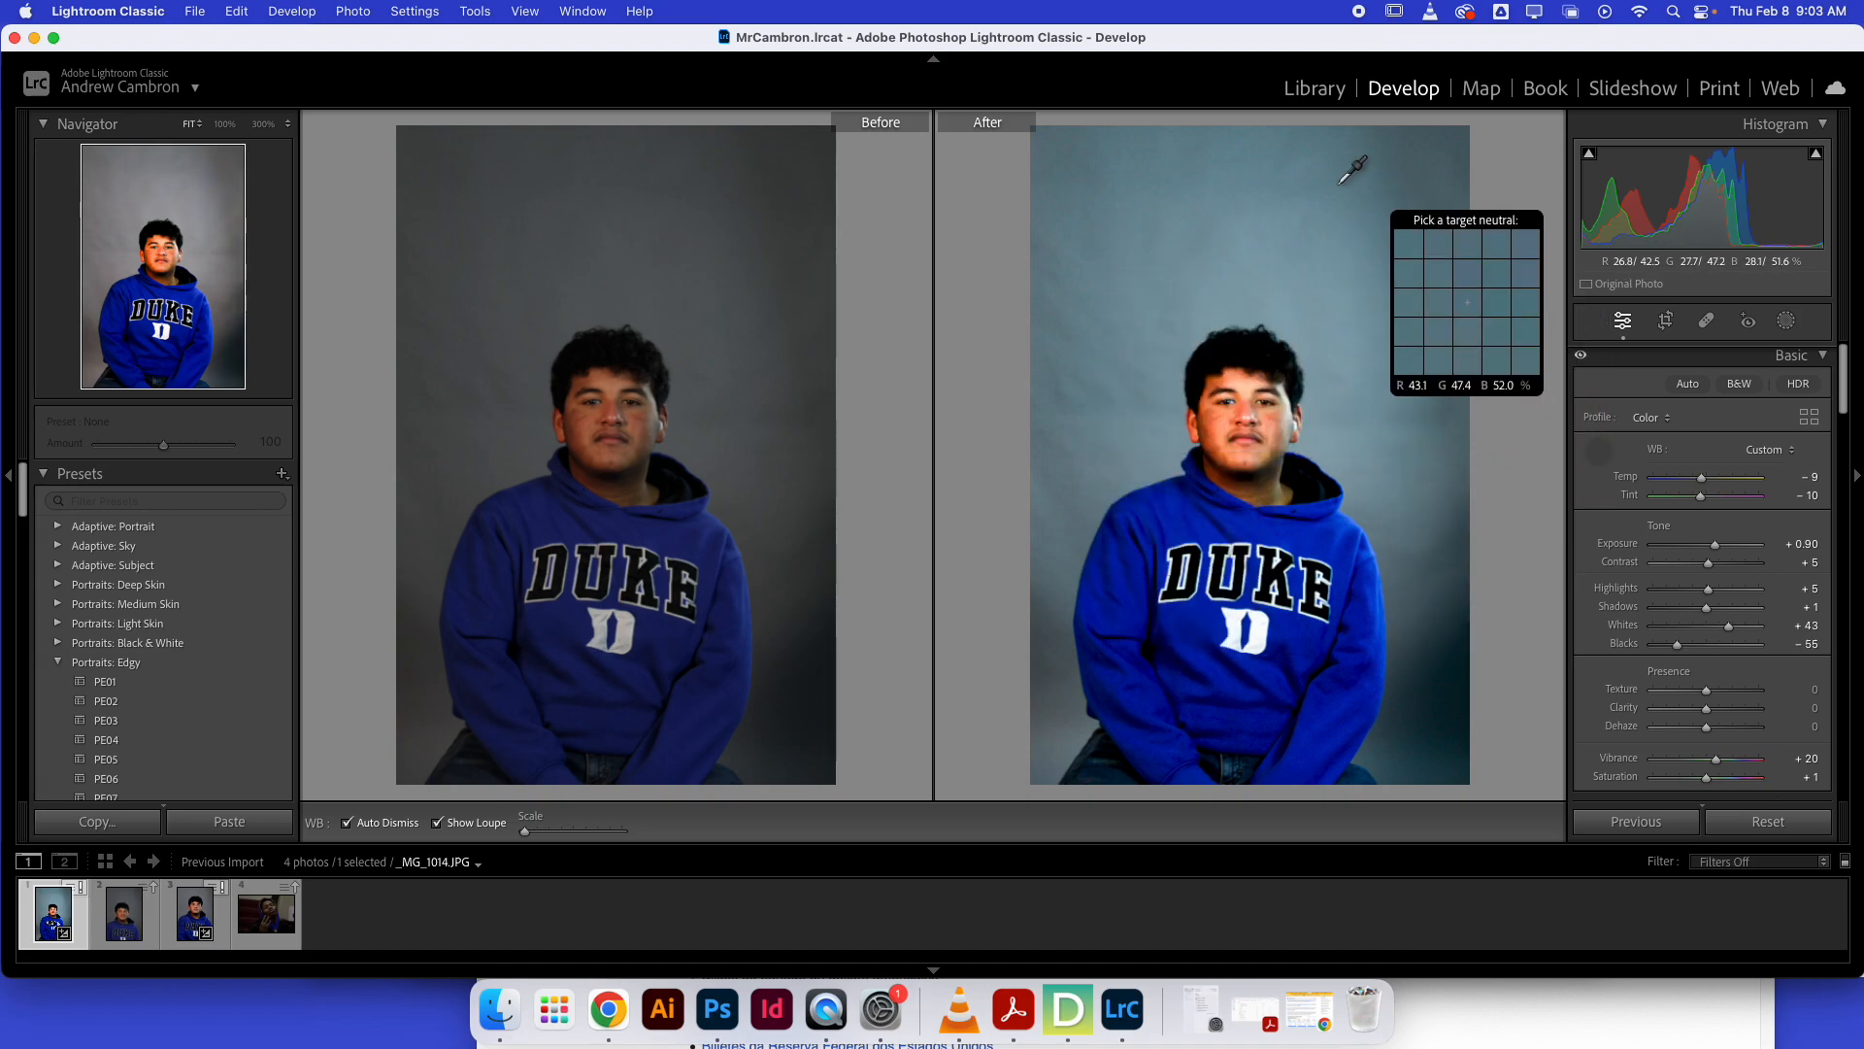
left_click(1321, 267)
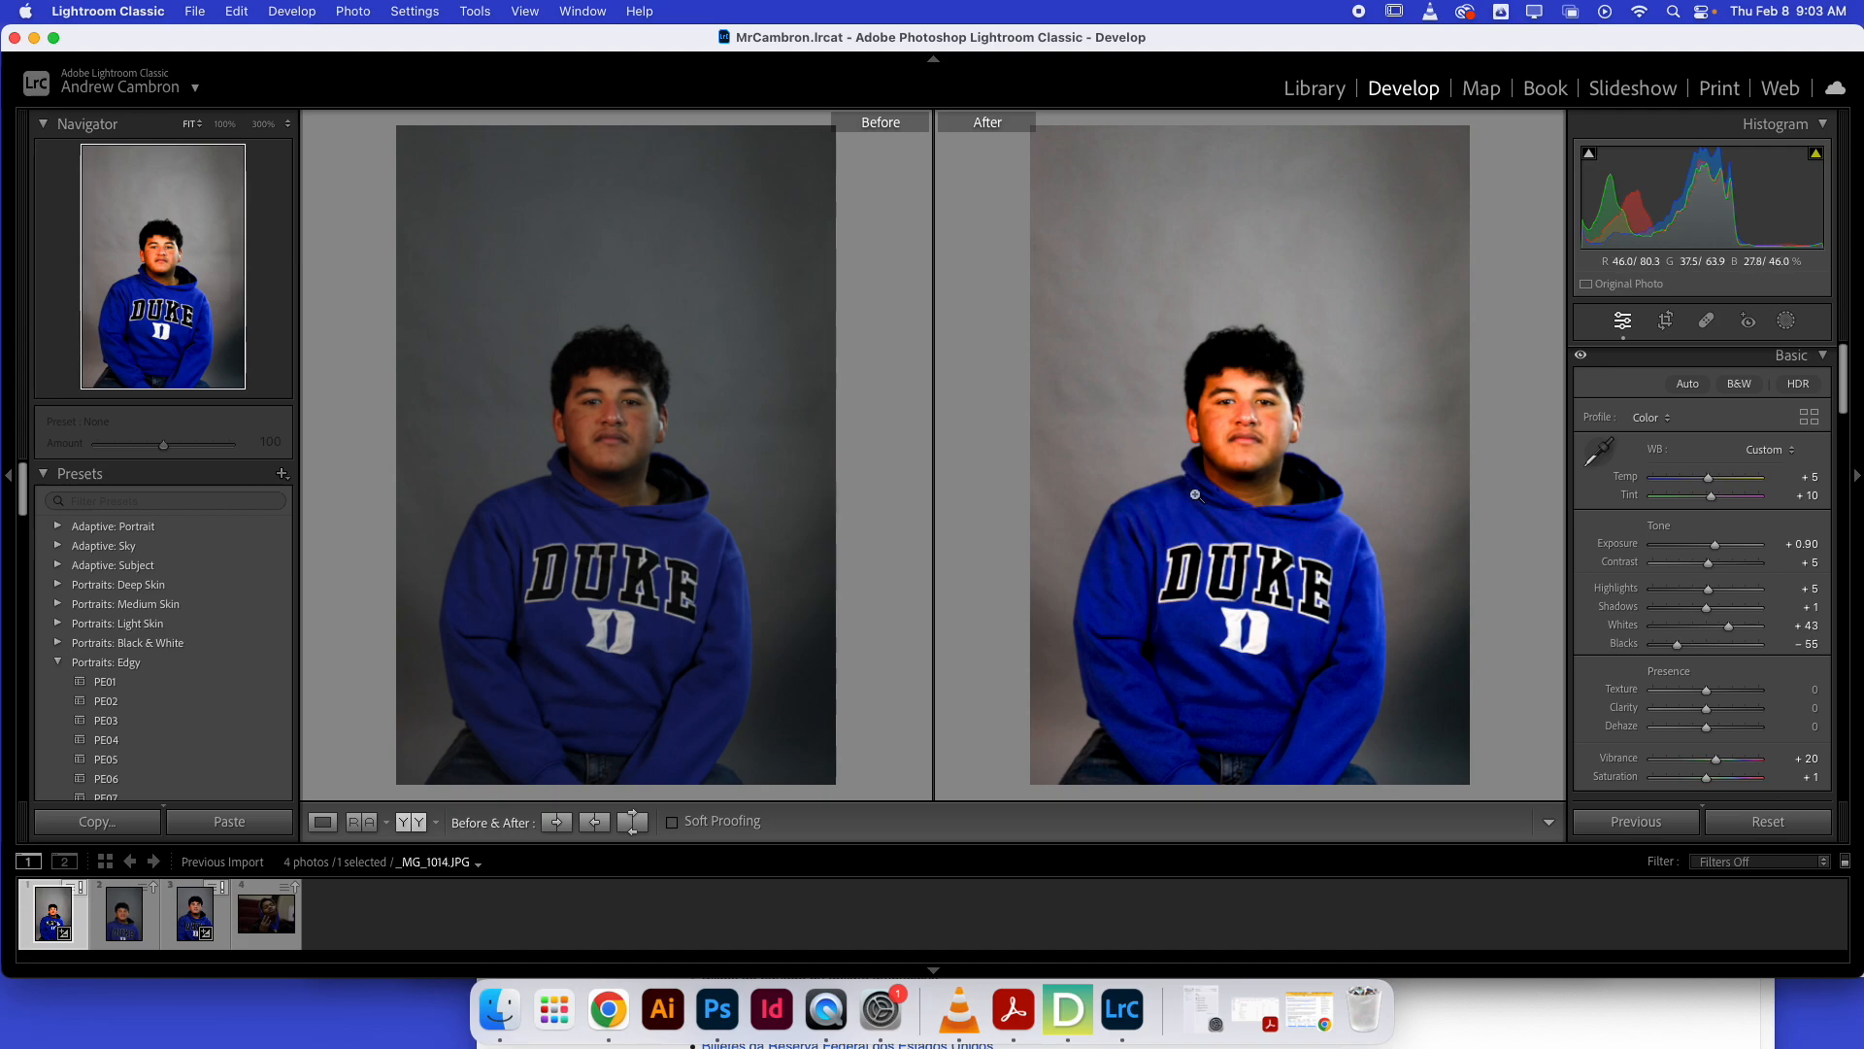
left_click(1597, 452)
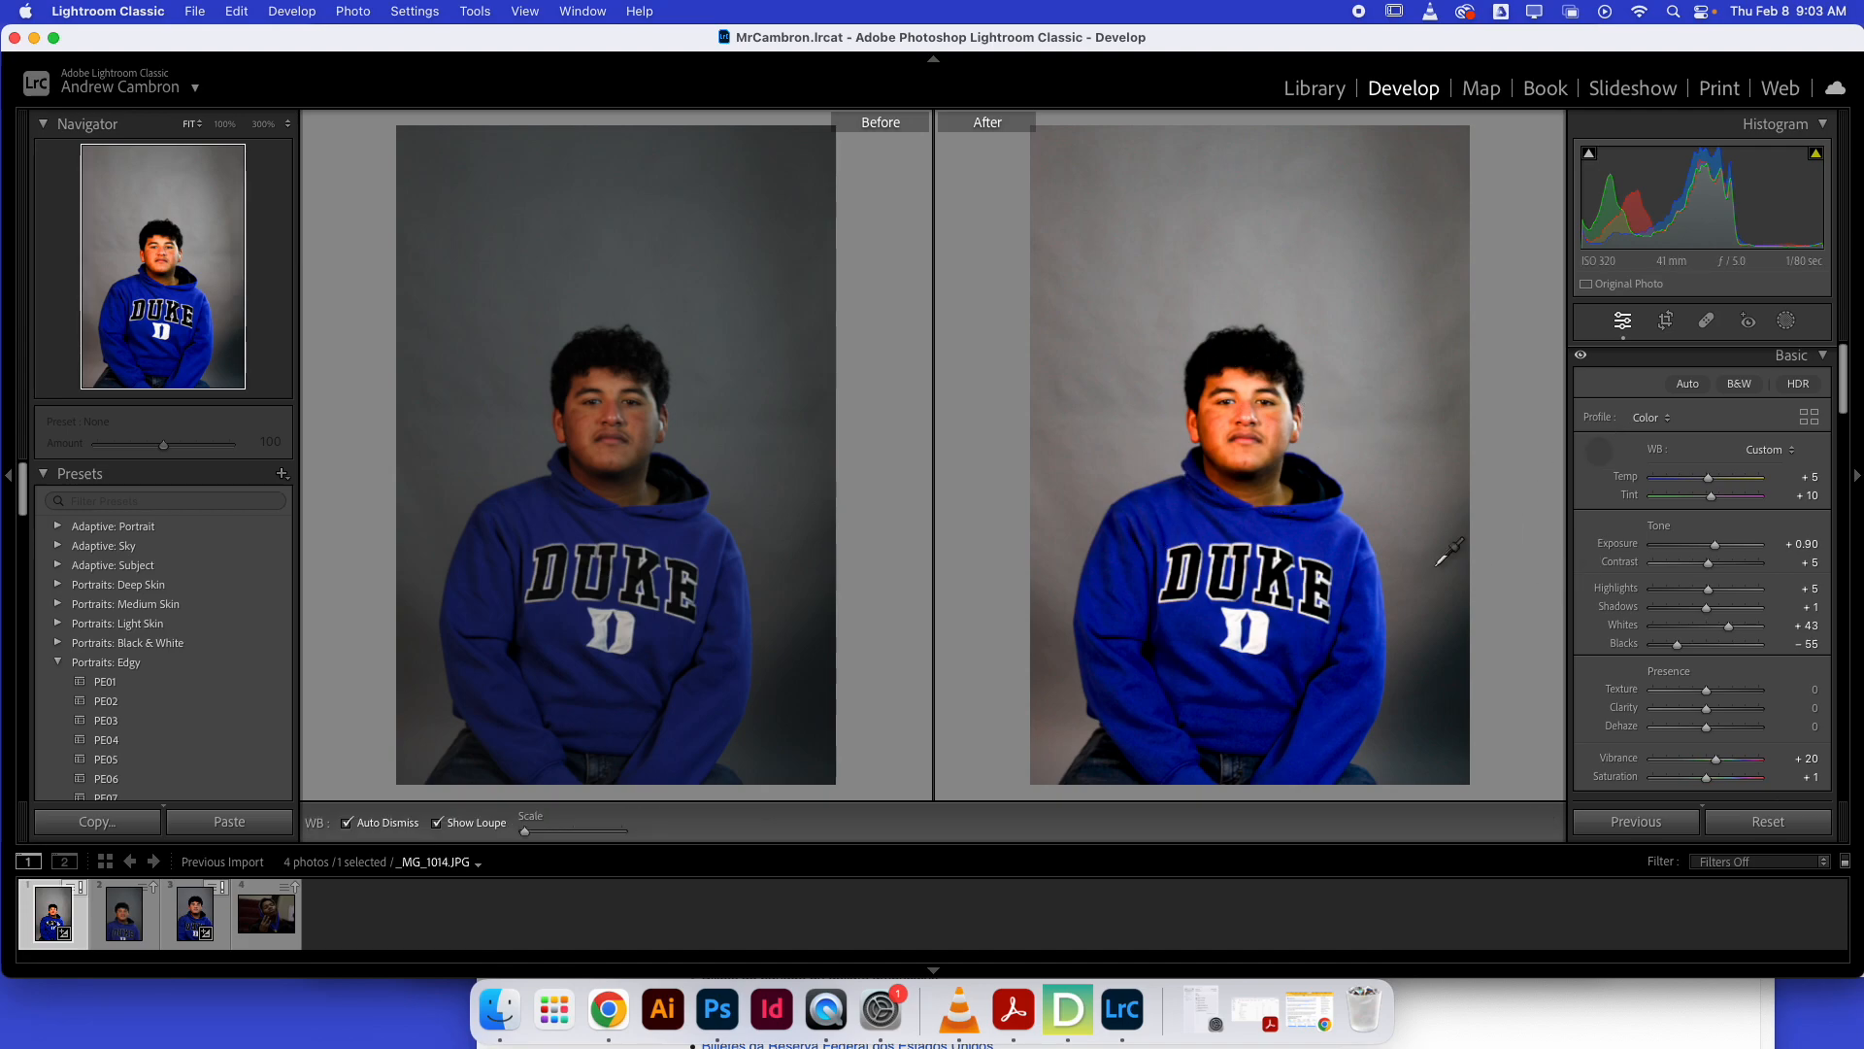
left_click(1235, 618)
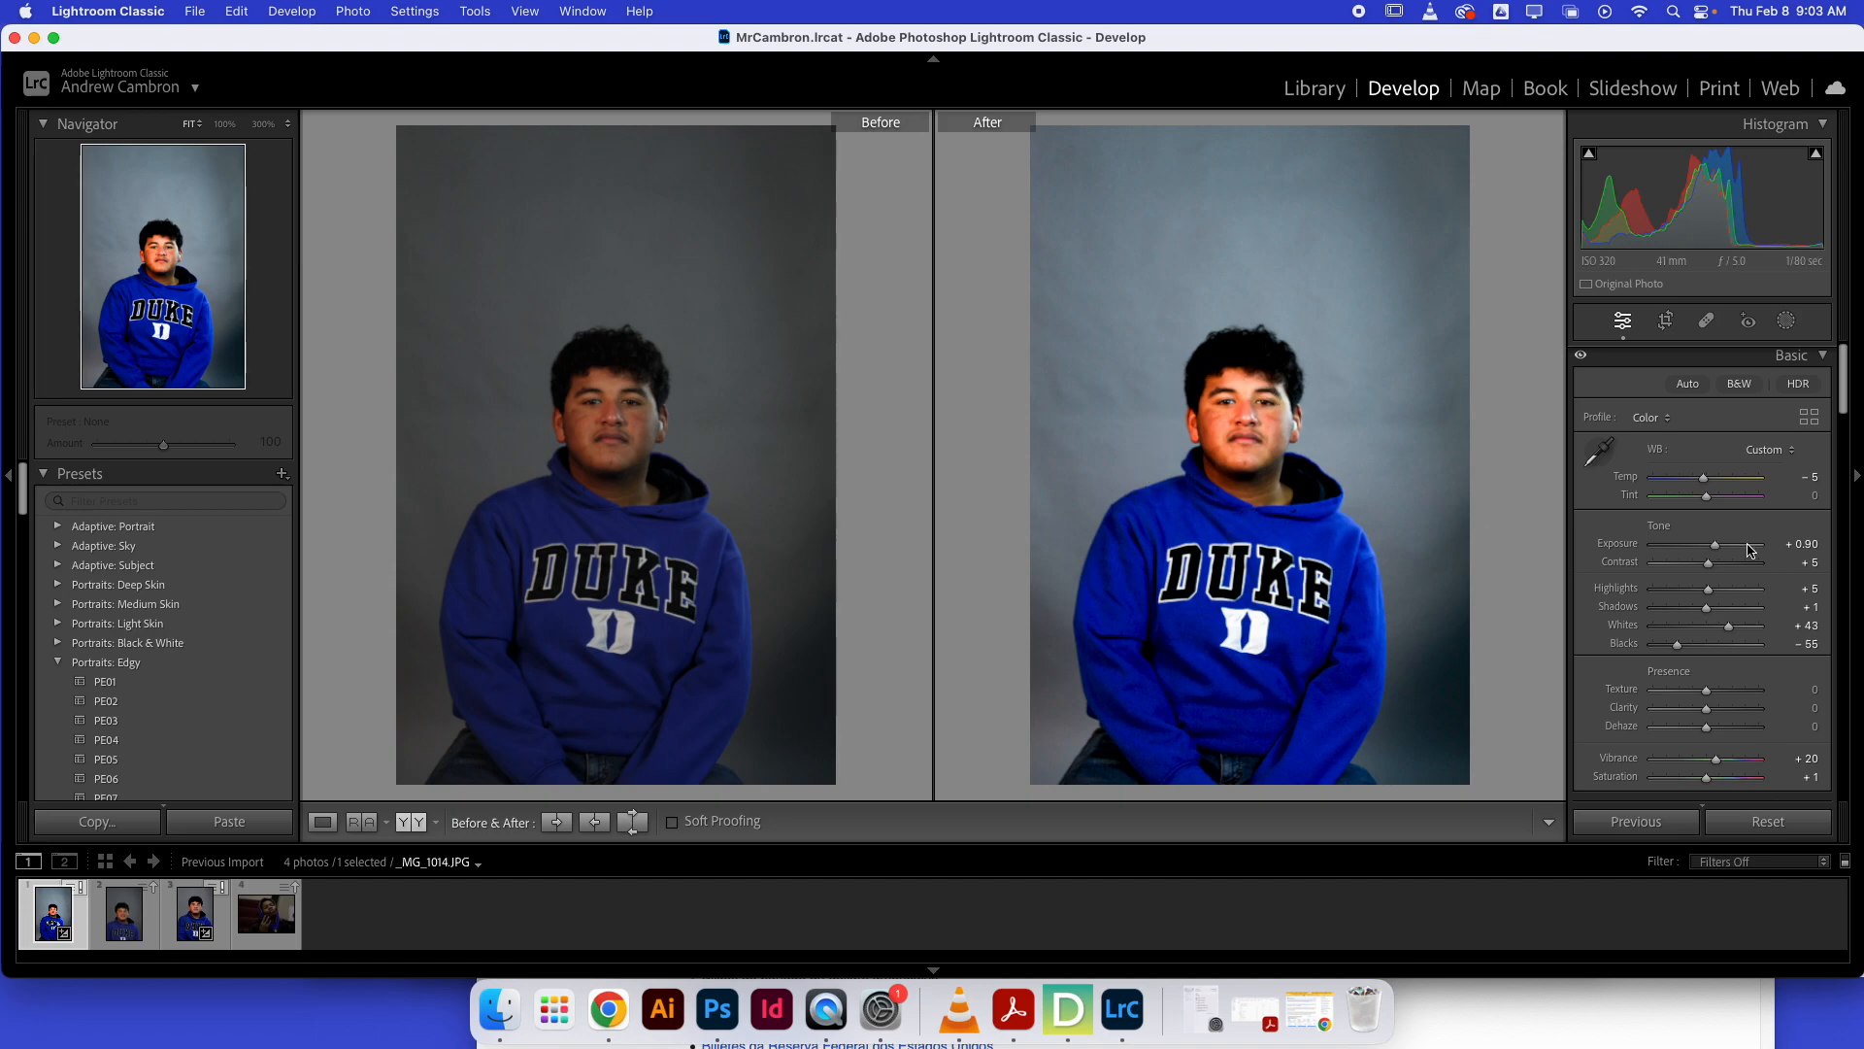
left_click_drag(1707, 487, 1705, 486)
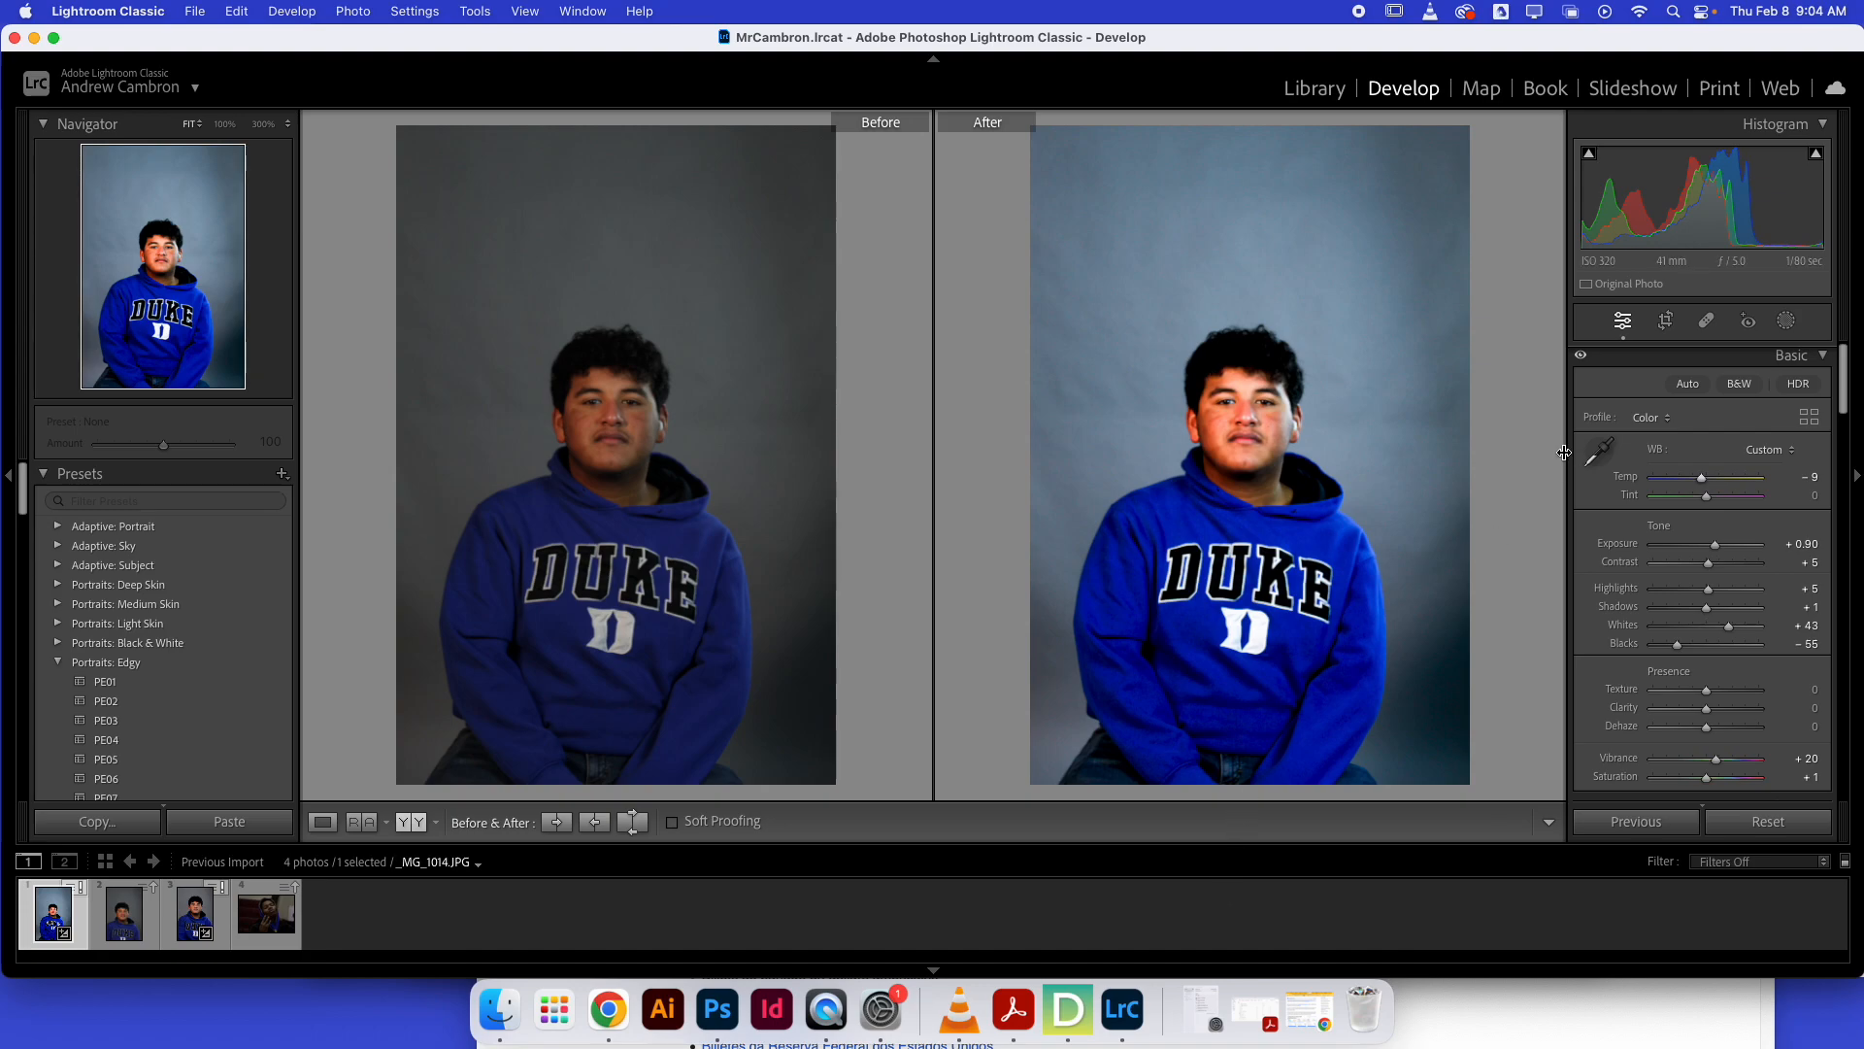
Toggle the black-and-white treatment on and off to compare it with the color version.
left_click(1743, 386)
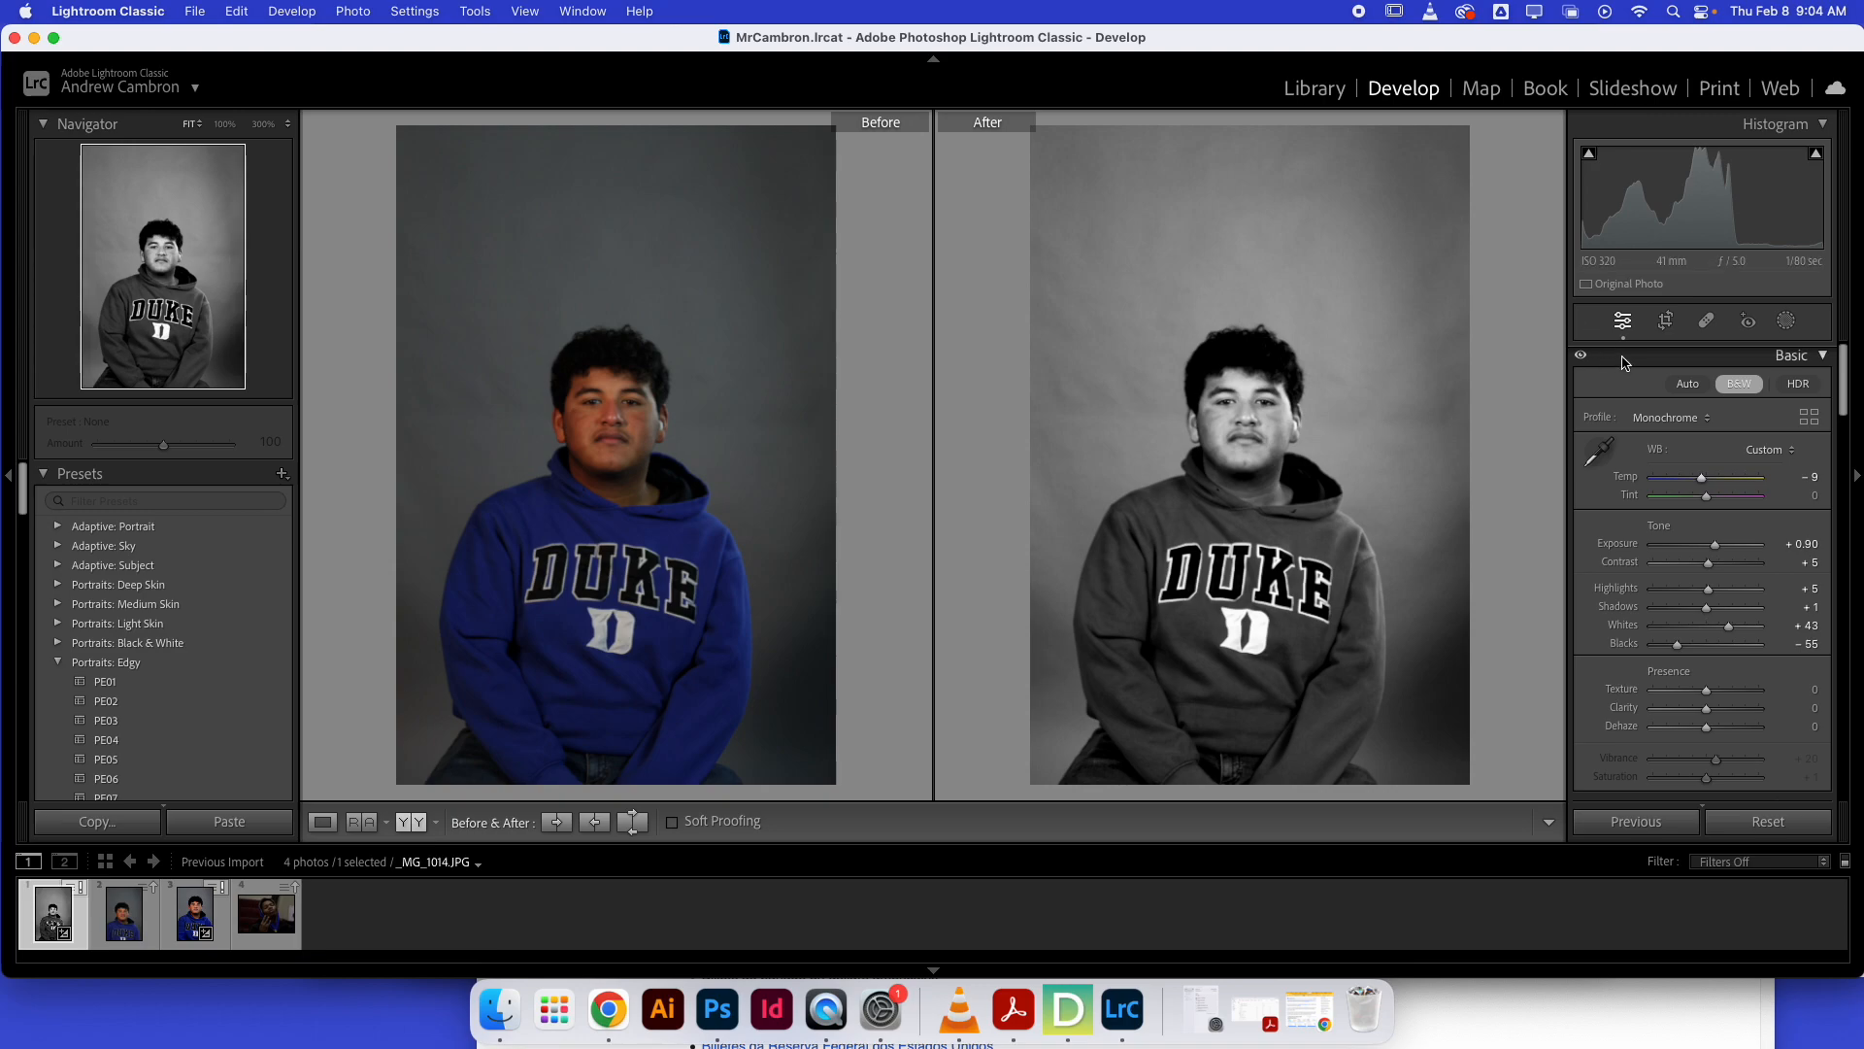
left_click(1742, 391)
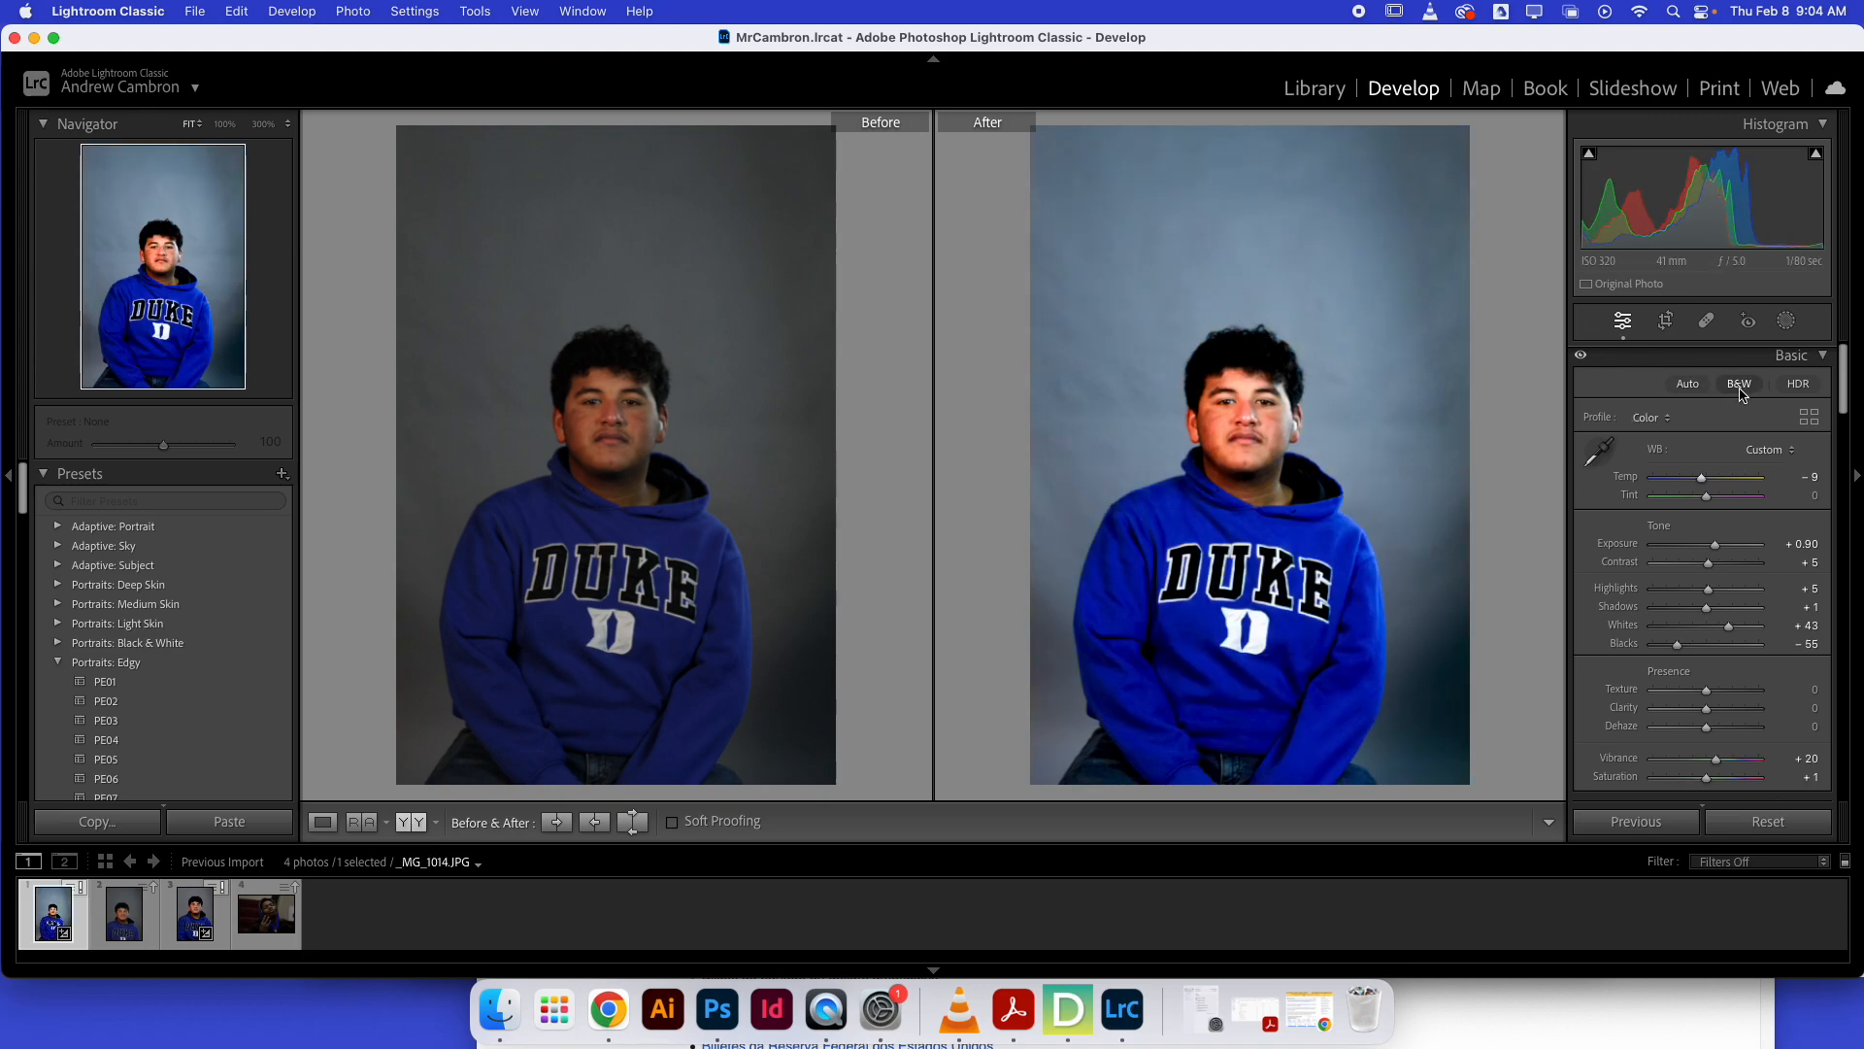
left_click(1739, 384)
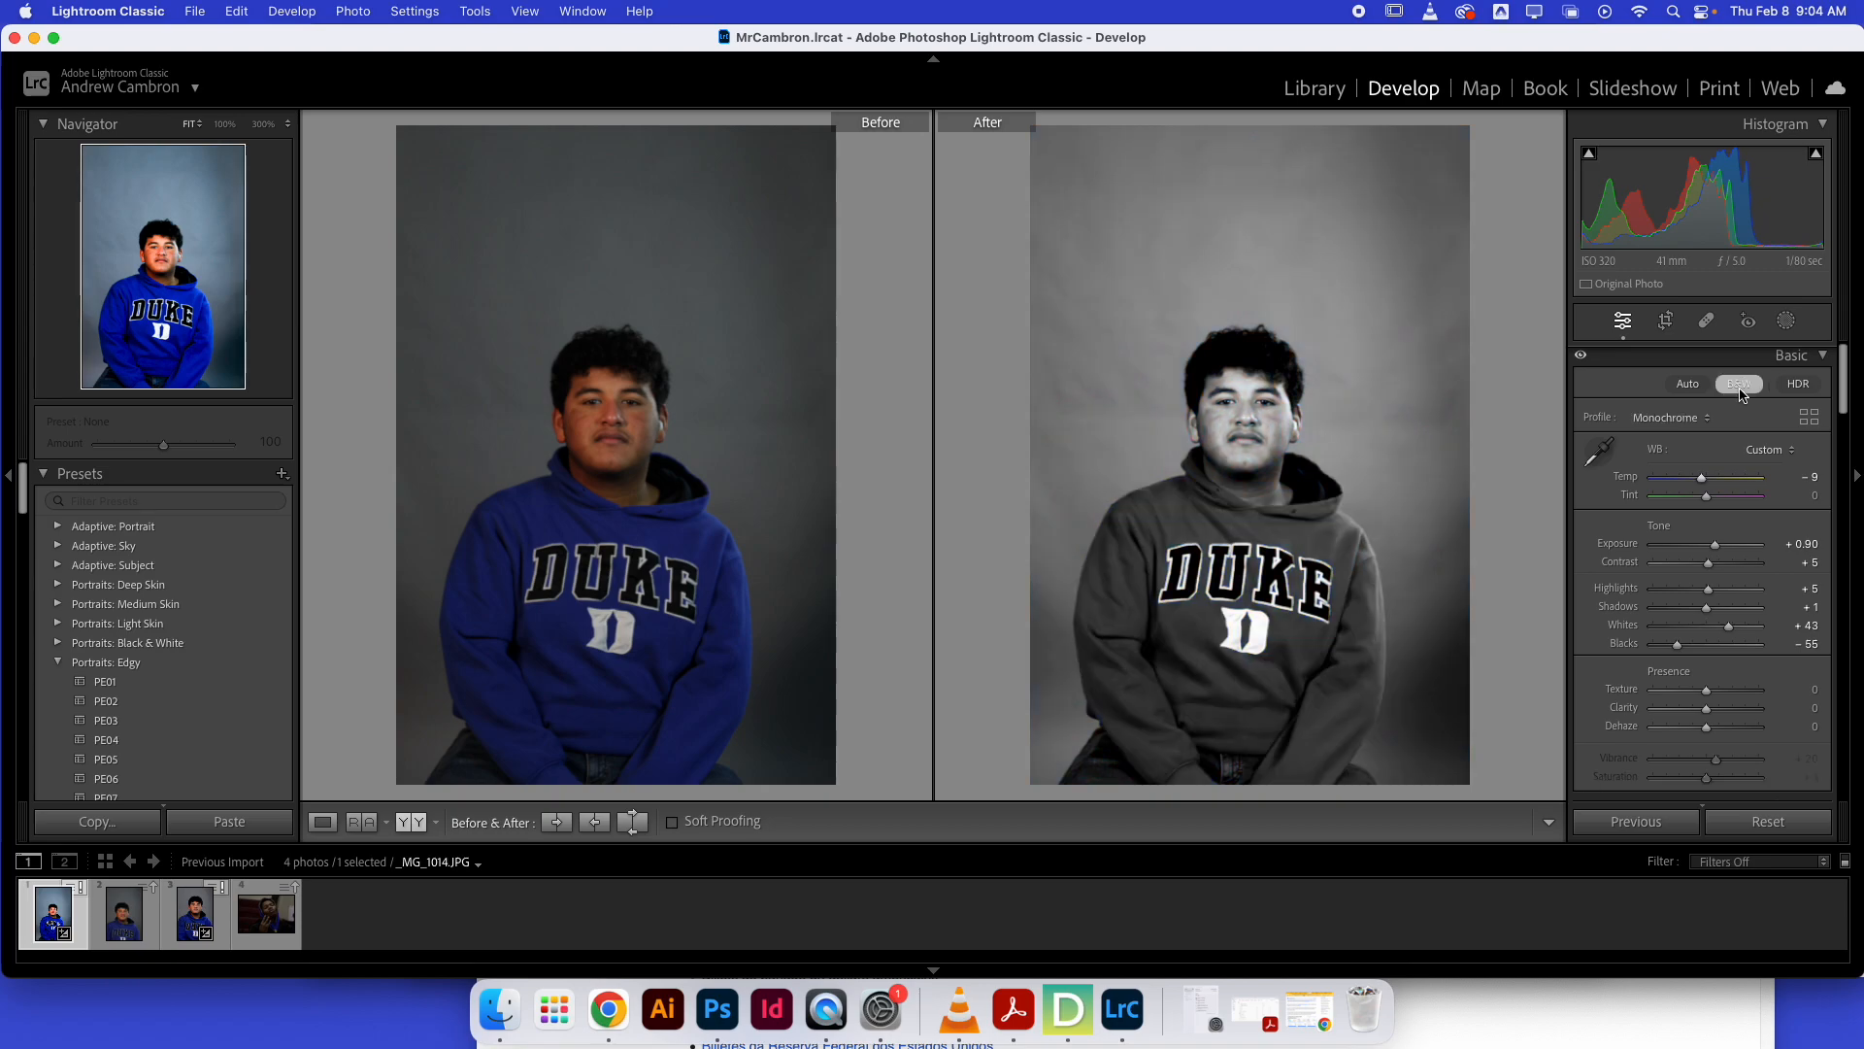
left_click(1740, 384)
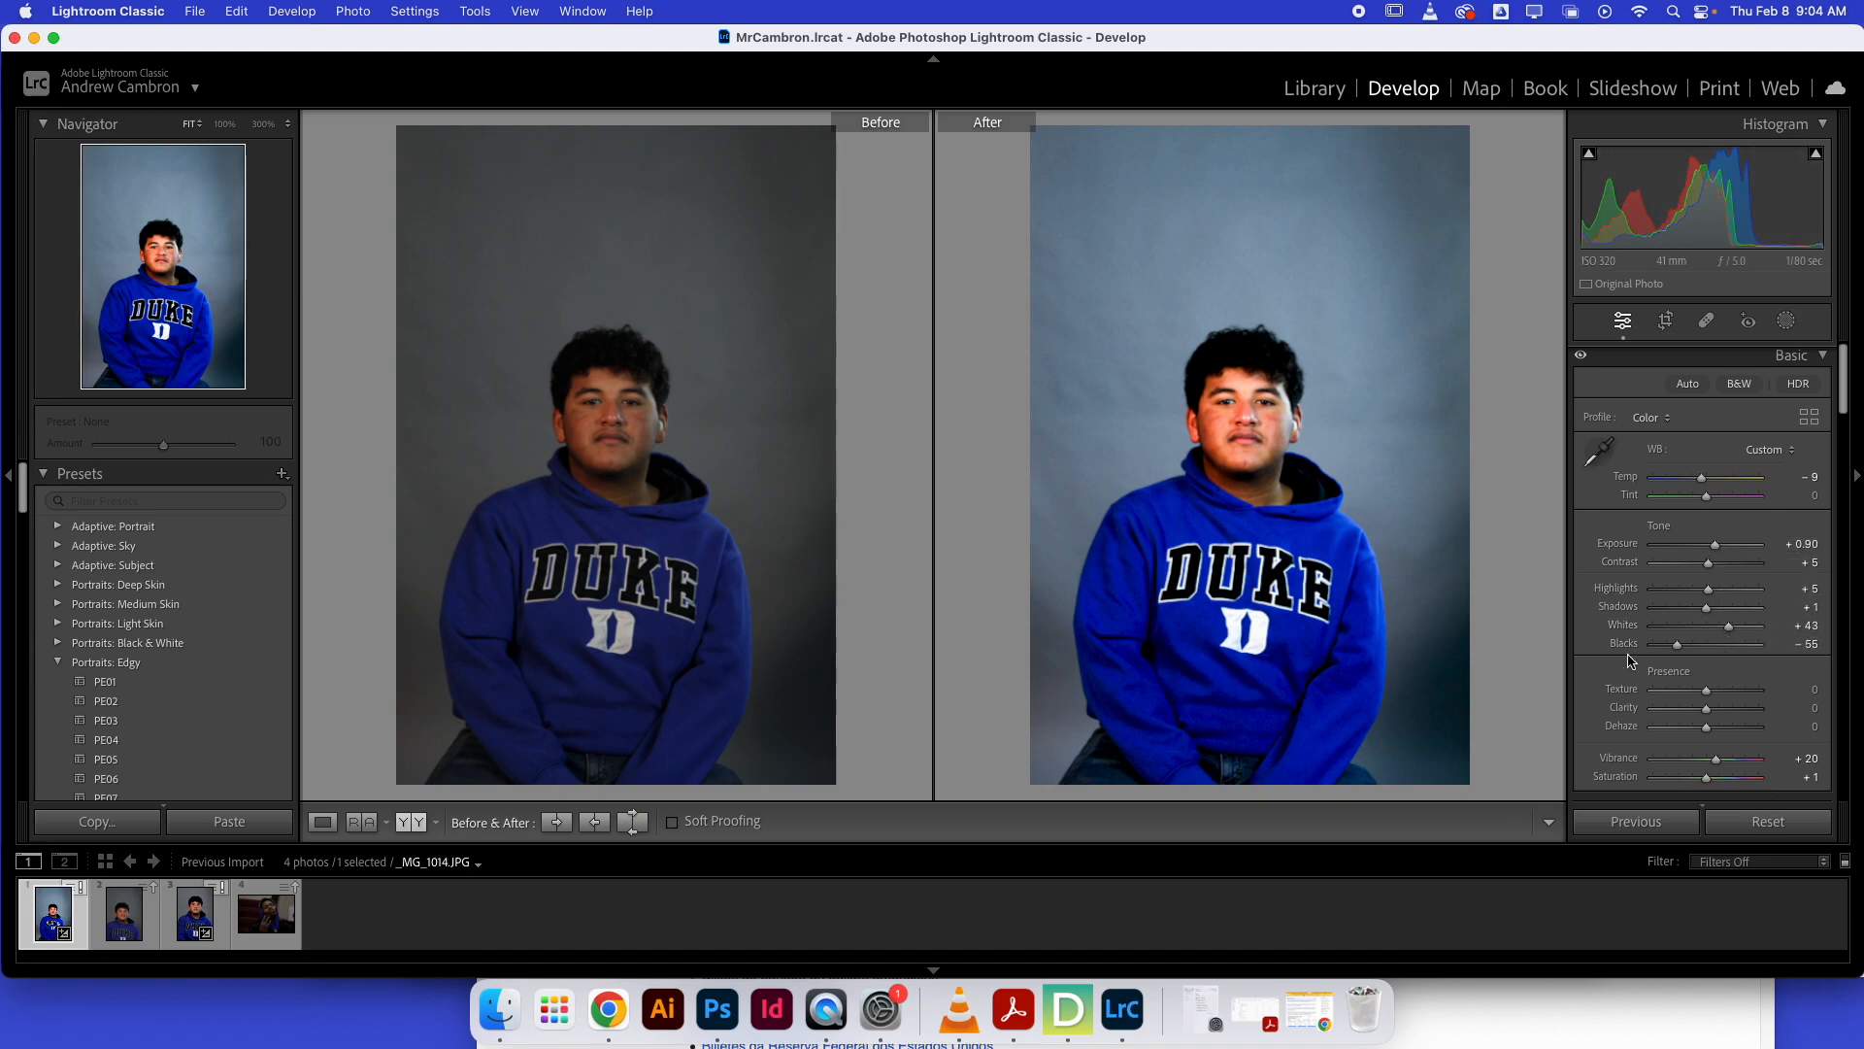
Try pushing Blacks to -100, Whites to +100 and Shadows to -83, then undo those three changes.
left_click_drag(1677, 643, 1607, 643)
left_click_drag(1729, 627, 1660, 609)
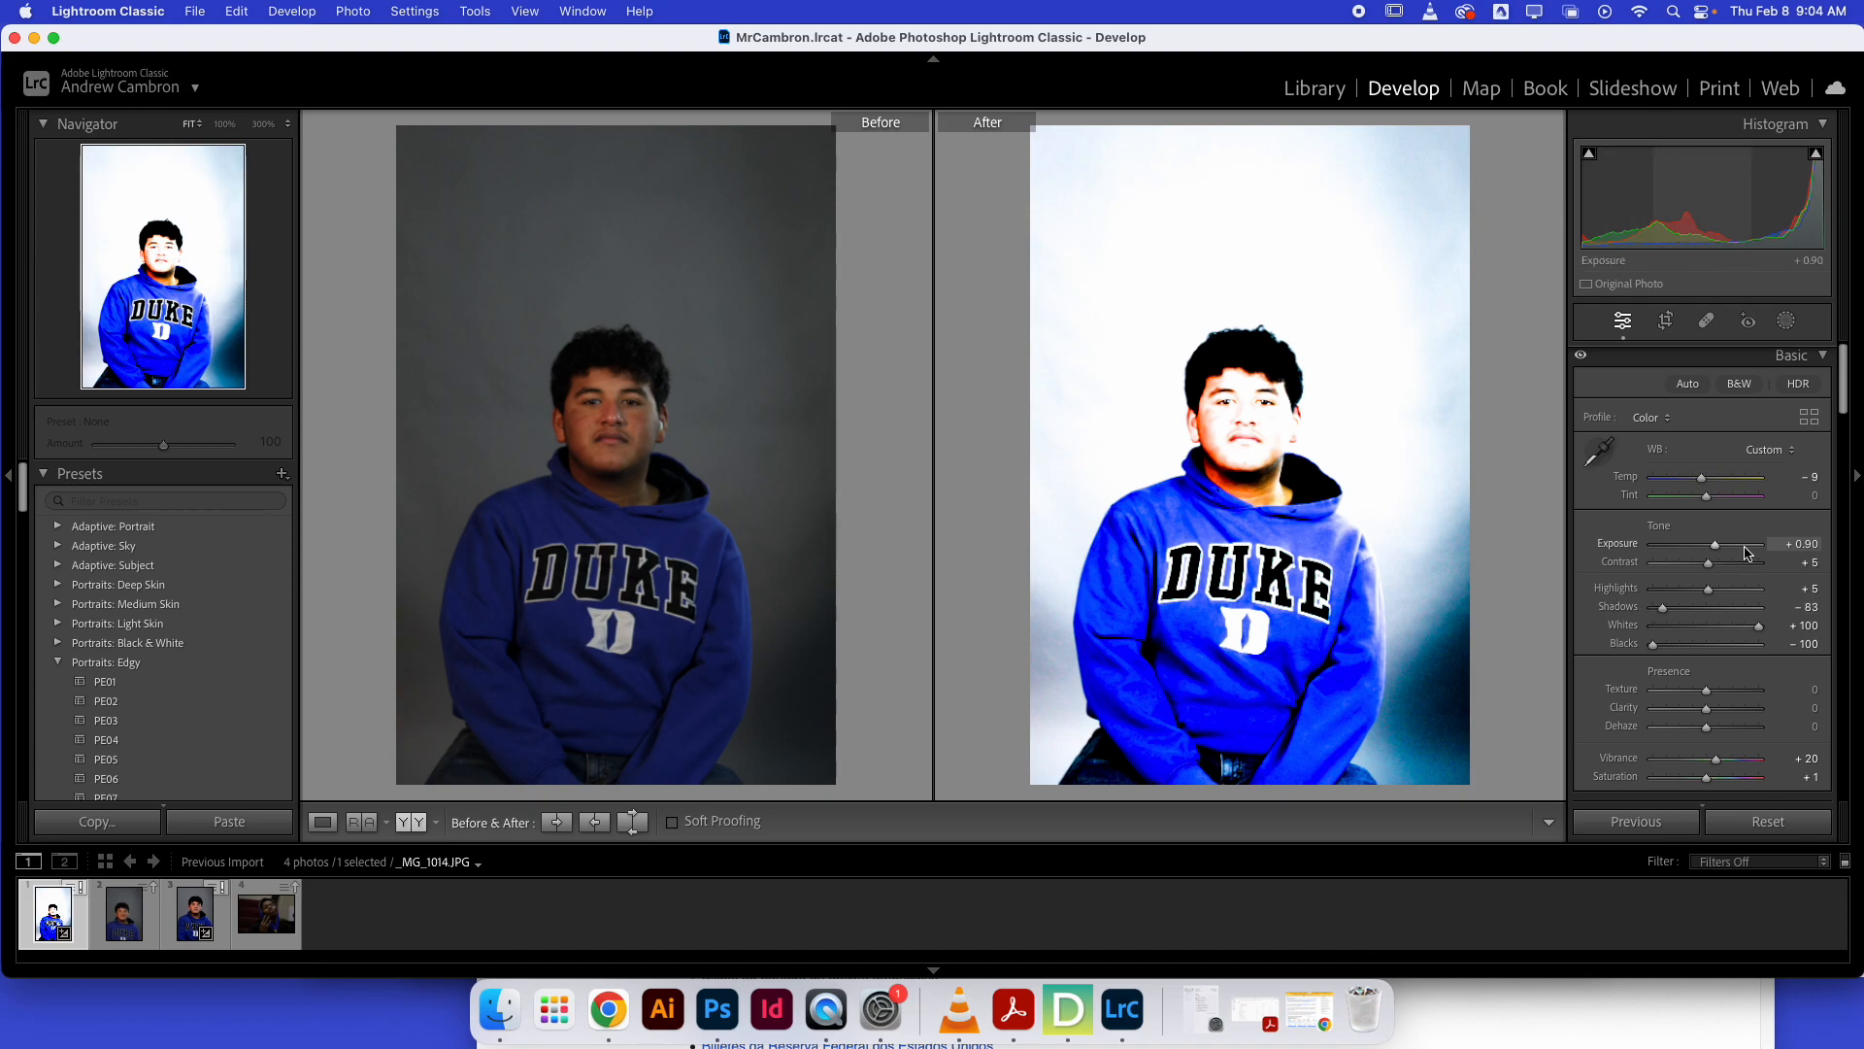
key("super+z")
key("super+z")
key("super+z")
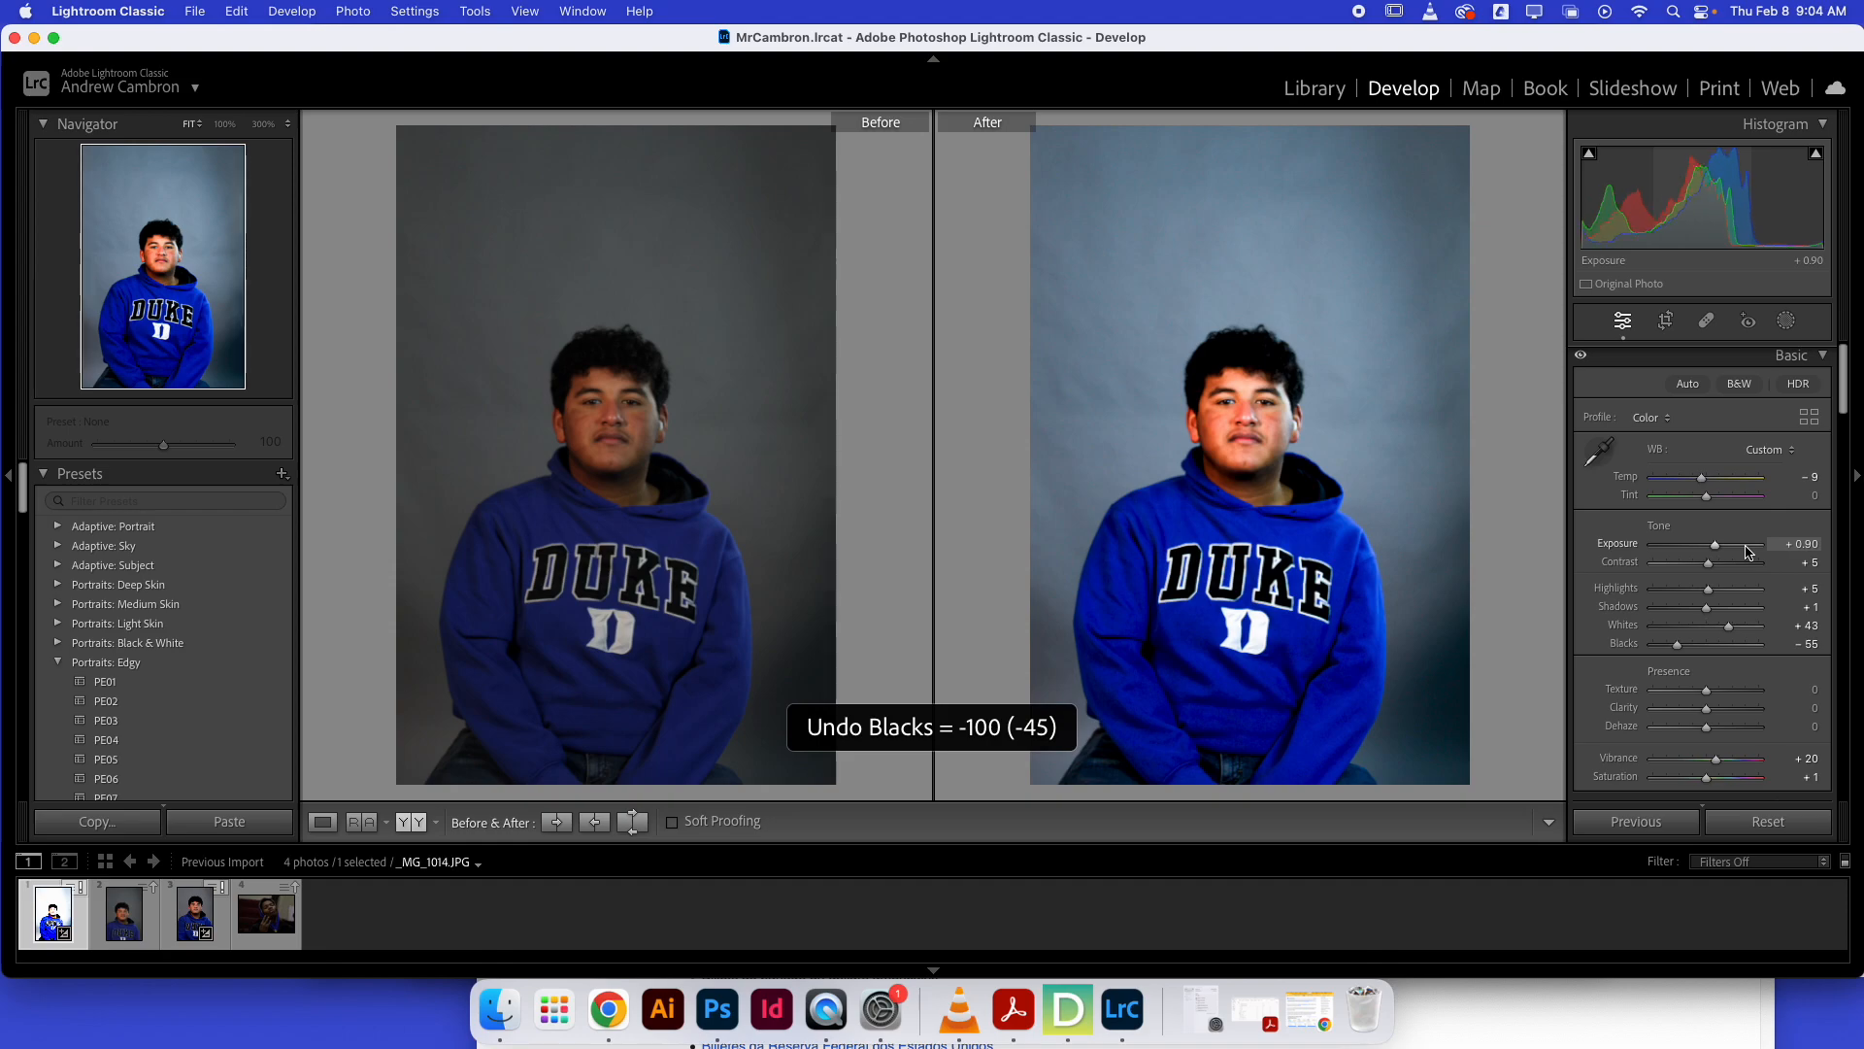
Convert the portrait to black and white.
left_click(1735, 385)
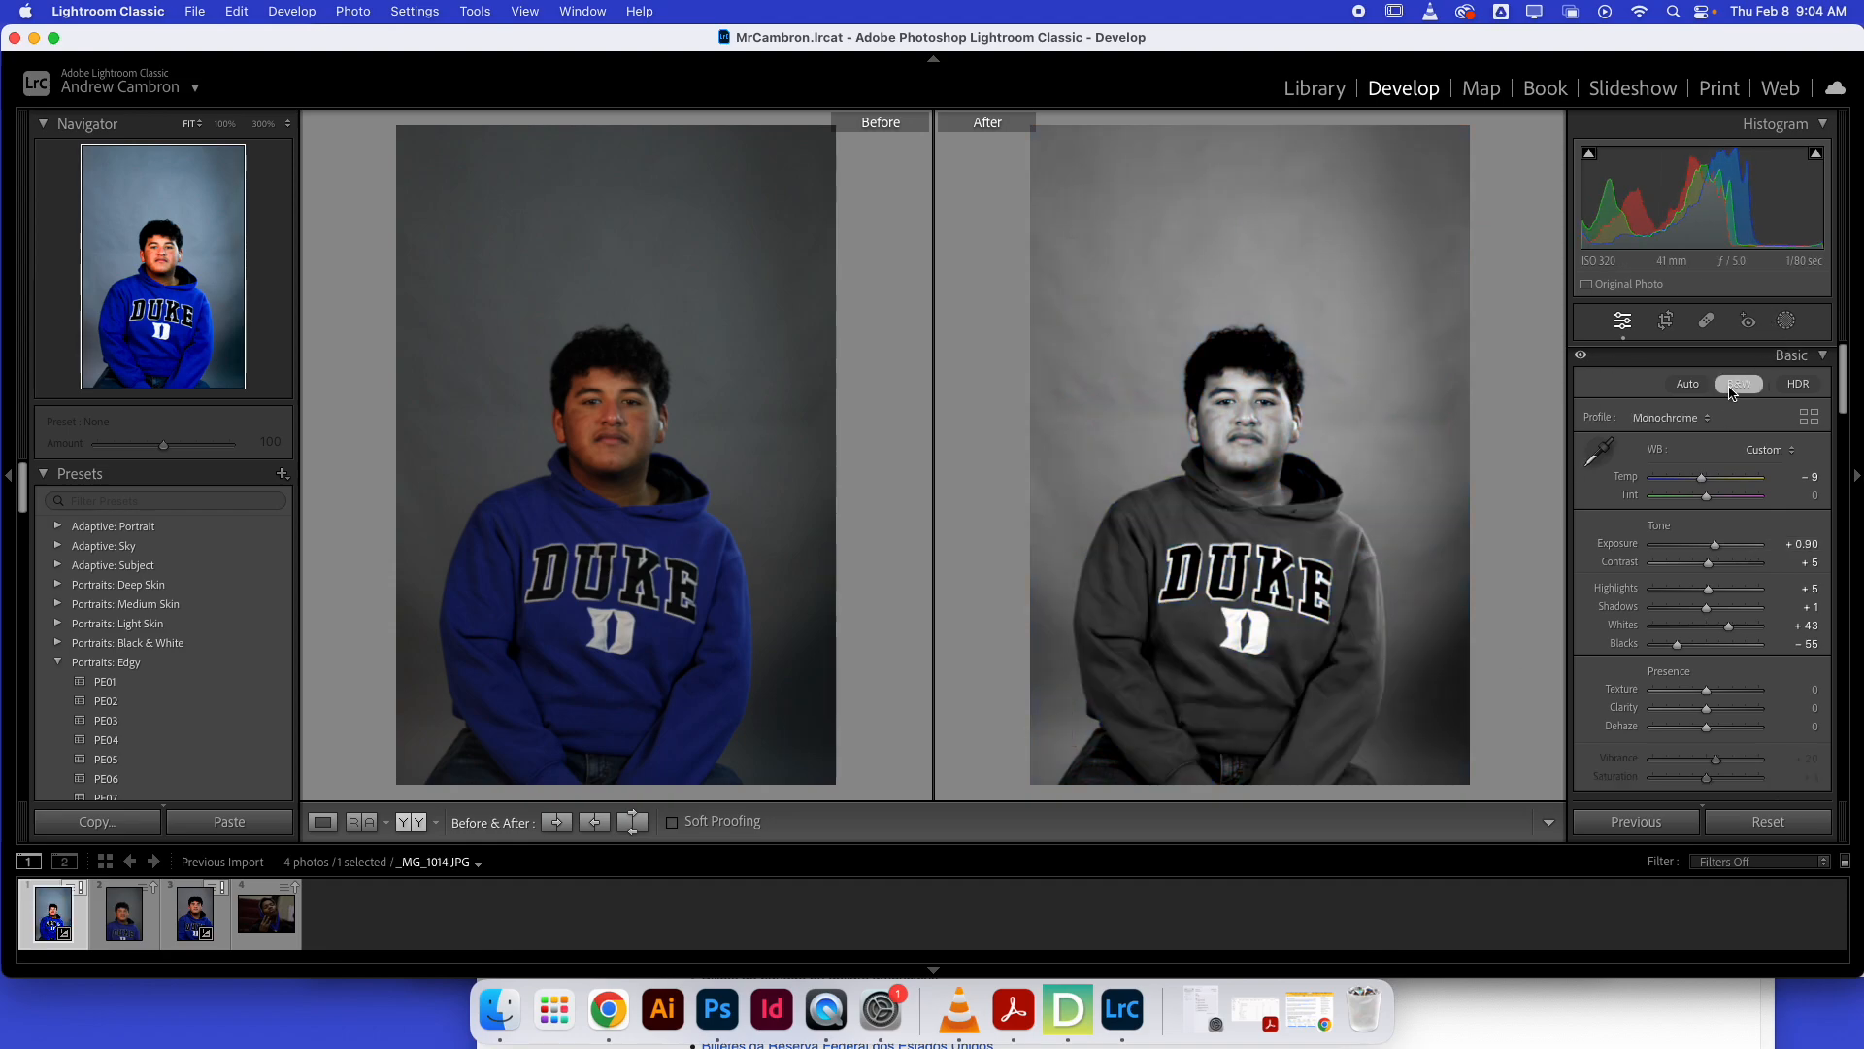